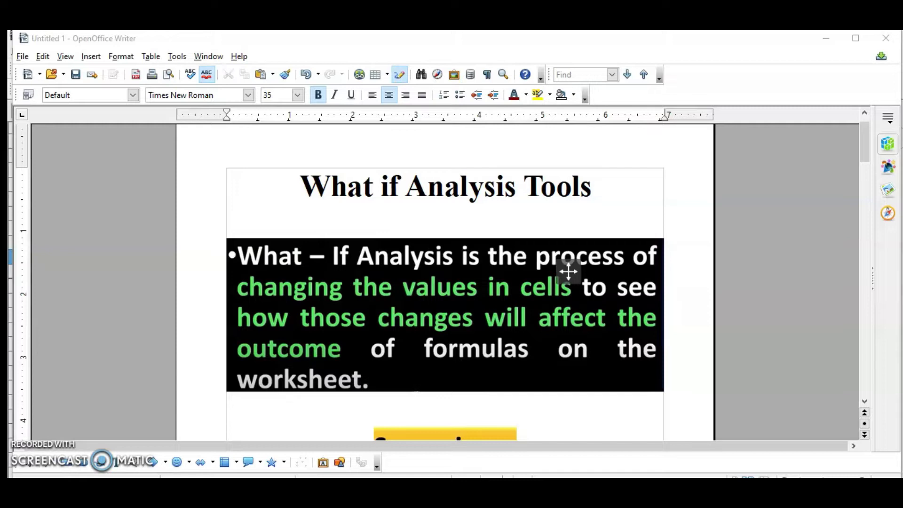
Read the What if Analysis Tools notes down to the Scenarios, Goal Seek and Solver list.
{"action": "scroll", "coordinate": [357, 301], "scroll_direction": "down", "scroll_amount": 5}
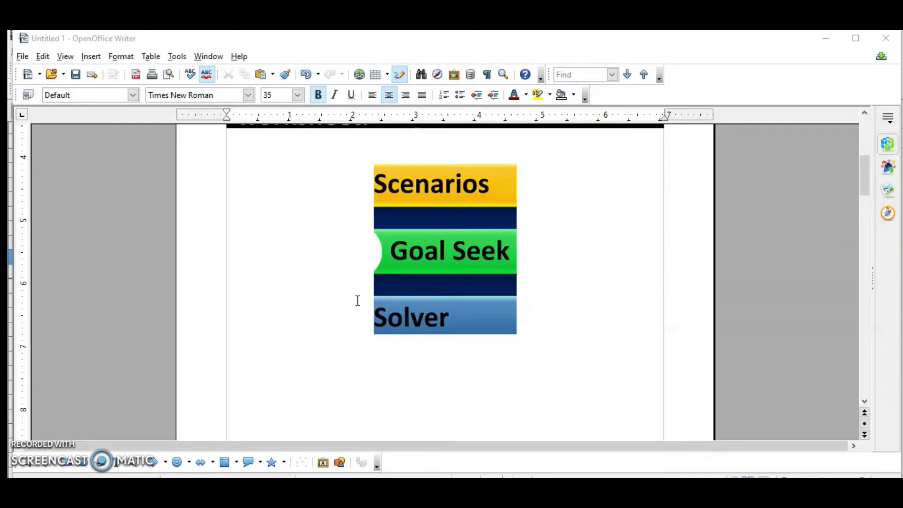
{"action": "scroll", "coordinate": [358, 300], "scroll_direction": "down", "scroll_amount": 5}
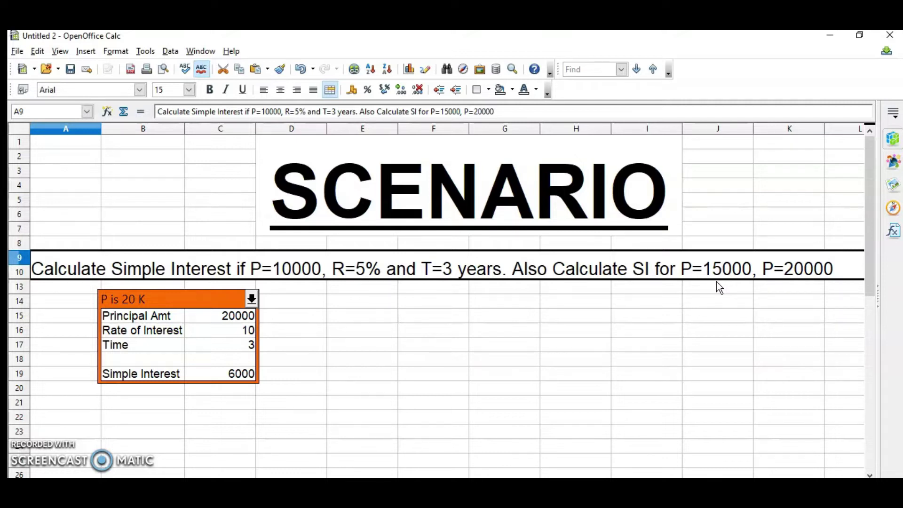
Enter the labels P A, R and T in E15:E17 with the values 10000, 5 and 3 in F15:F17.
{"action": "left_click", "coordinate": [354, 317]}
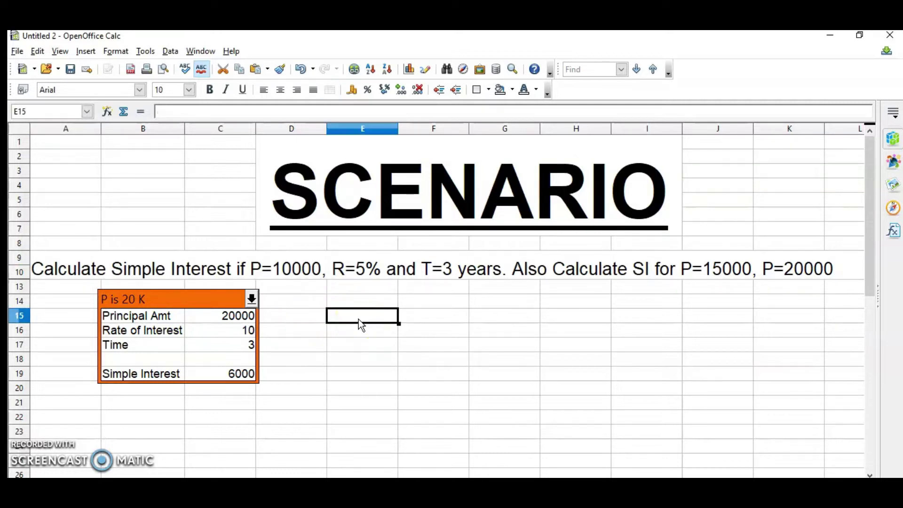
{"action": "type", "text": "P A"}
{"action": "key", "text": "Tab"}
{"action": "type", "text": "10000"}
{"action": "key", "text": "Return"}
{"action": "type", "text": "5"}
{"action": "key", "text": "Return"}
{"action": "type", "text": "3RT"}
{"action": "key", "text": "Return"}
{"action": "key", "text": "Return"}
Label E19 as SI and calculate the simple interest in F19 with =(F15*F16*F17)/100.
{"action": "type", "text": "SI"}
{"action": "key", "text": "Tab"}
{"action": "type", "text": "=("}
{"action": "left_click", "coordinate": [433, 317]}
{"action": "type", "text": "*"}
{"action": "left_click", "coordinate": [437, 332]}
{"action": "type", "text": "*"}
{"action": "left_click", "coordinate": [438, 345]}
{"action": "type", "text": ")/100"}
{"action": "key", "text": "Return"}
{"action": "left_click", "coordinate": [445, 374]}
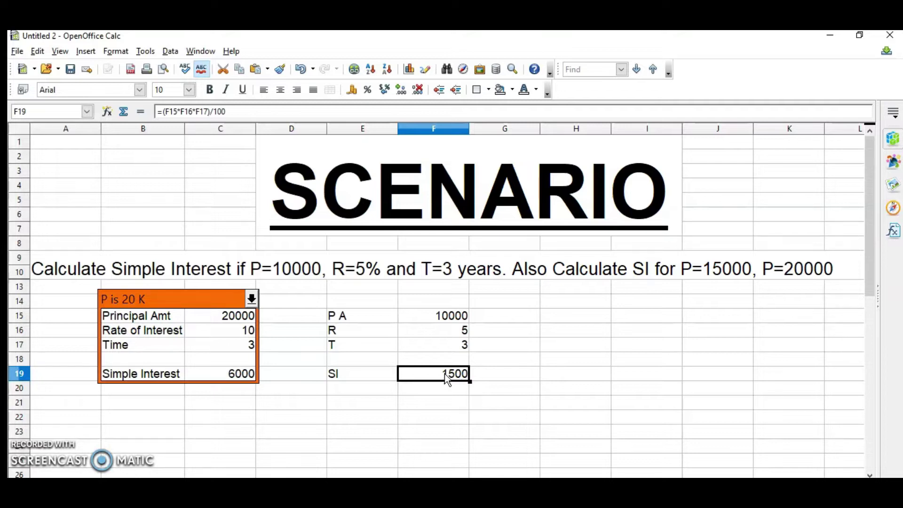
Test the interest formula with a principal of 15000 in F15 and set the principal back to 10000.
{"action": "left_click", "coordinate": [461, 315]}
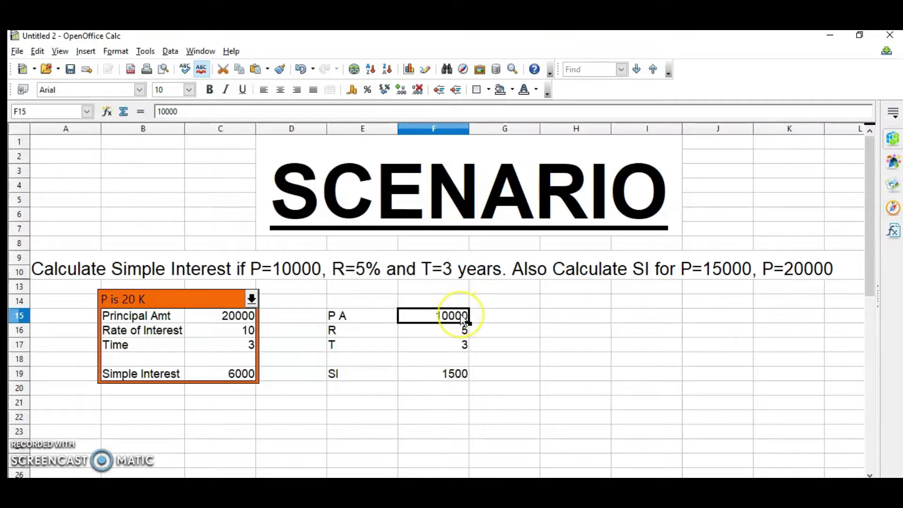
{"action": "type", "text": "15000"}
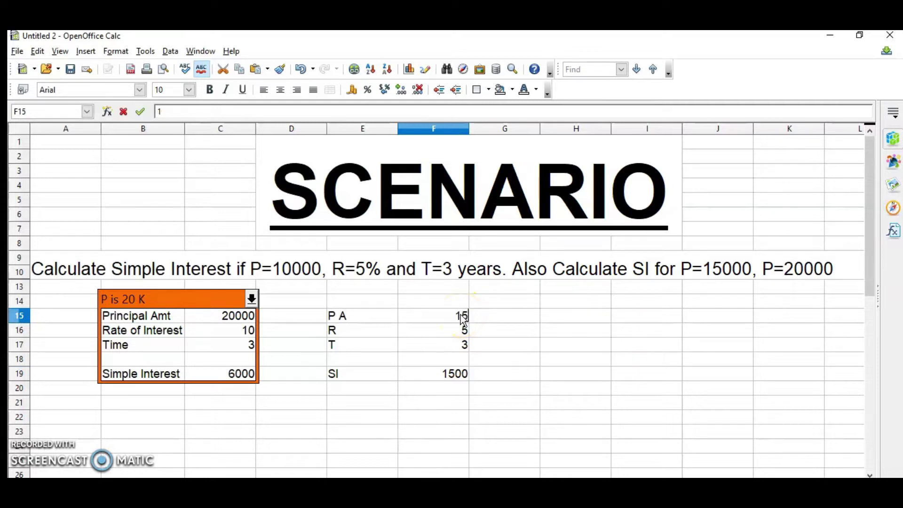
{"action": "key", "text": "Return"}
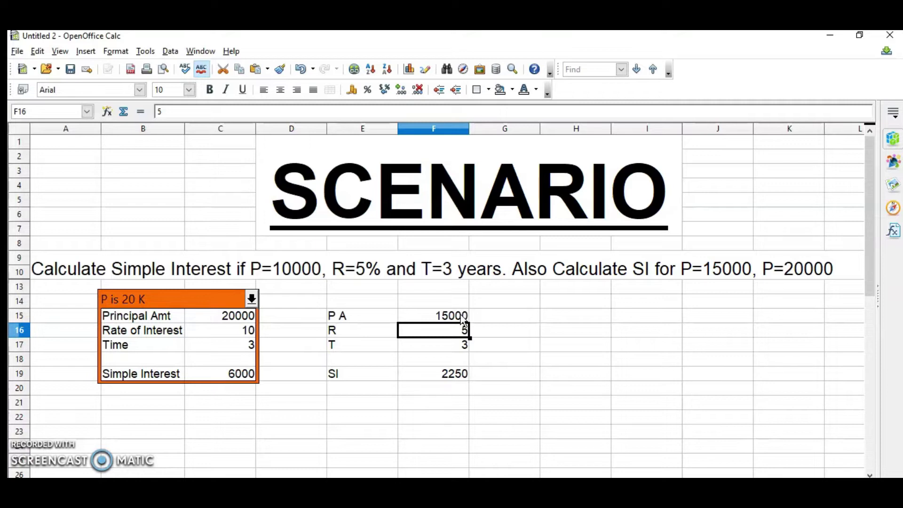
{"action": "left_click", "coordinate": [461, 315]}
{"action": "type", "text": "10000"}
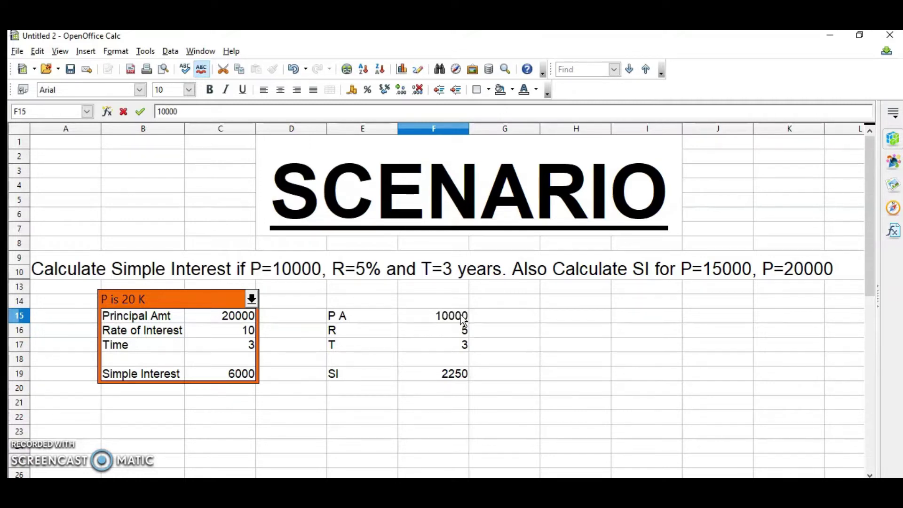
{"action": "key", "text": "Return"}
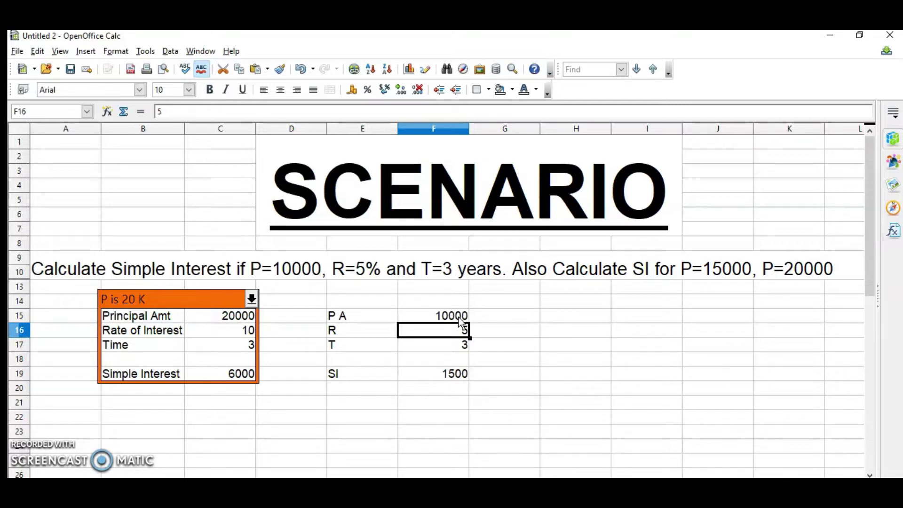
{"action": "left_click_drag", "start_coordinate": [337, 315], "coordinate": [452, 375]}
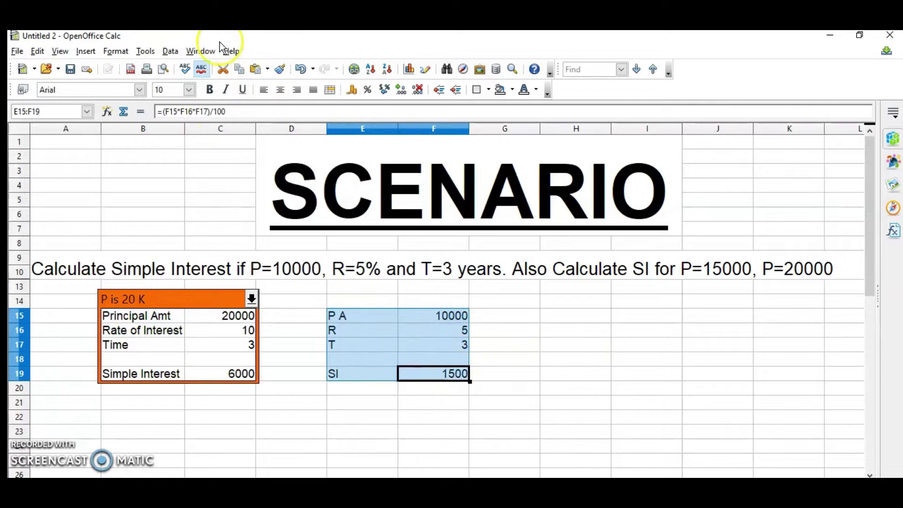
{"action": "left_click", "coordinate": [147, 55]}
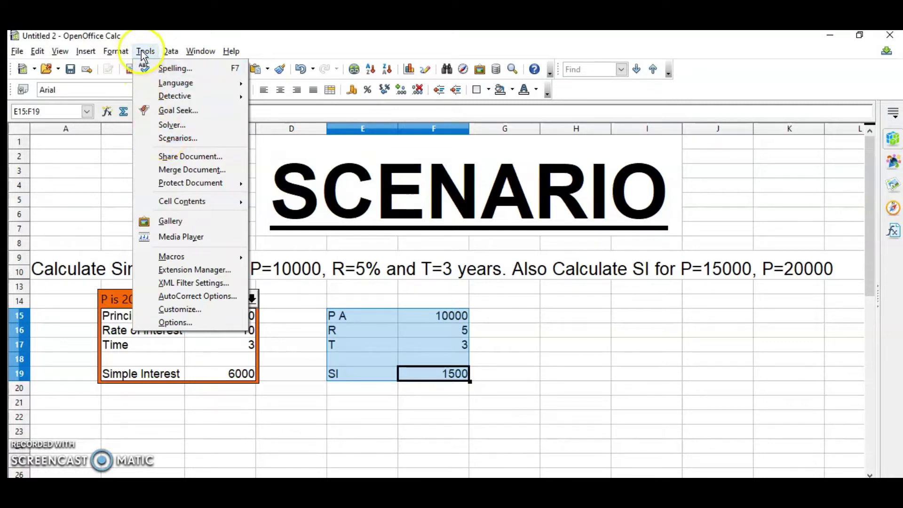
{"action": "left_click", "coordinate": [176, 141]}
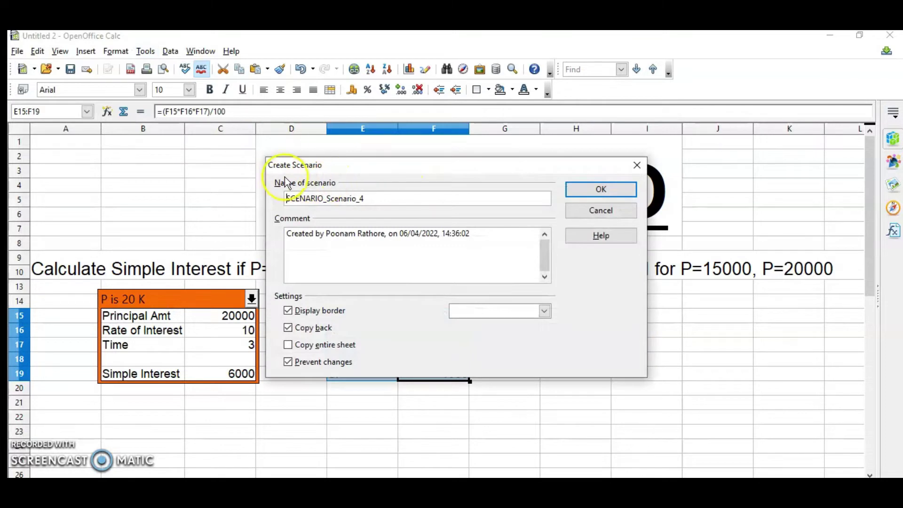
{"action": "left_click", "coordinate": [372, 200]}
{"action": "left_click_drag", "start_coordinate": [372, 200], "coordinate": [277, 201]}
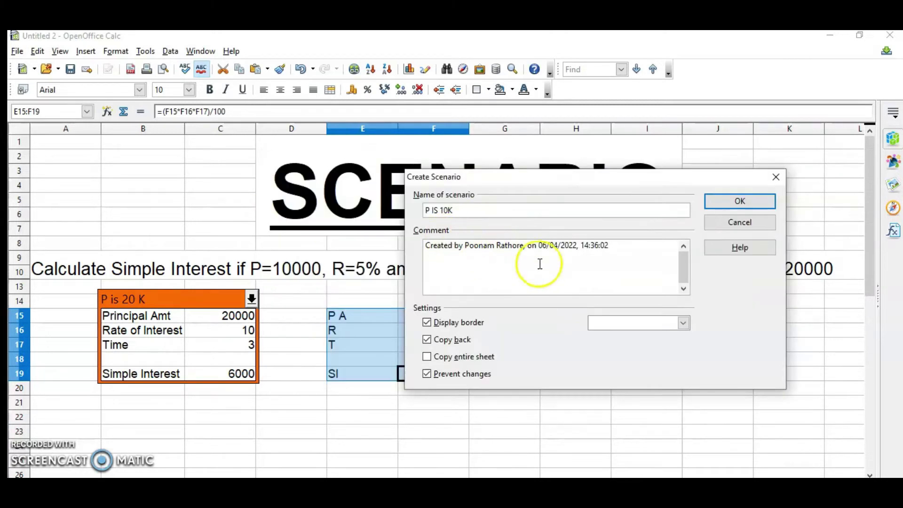
{"action": "left_click_drag", "start_coordinate": [625, 246], "coordinate": [366, 248]}
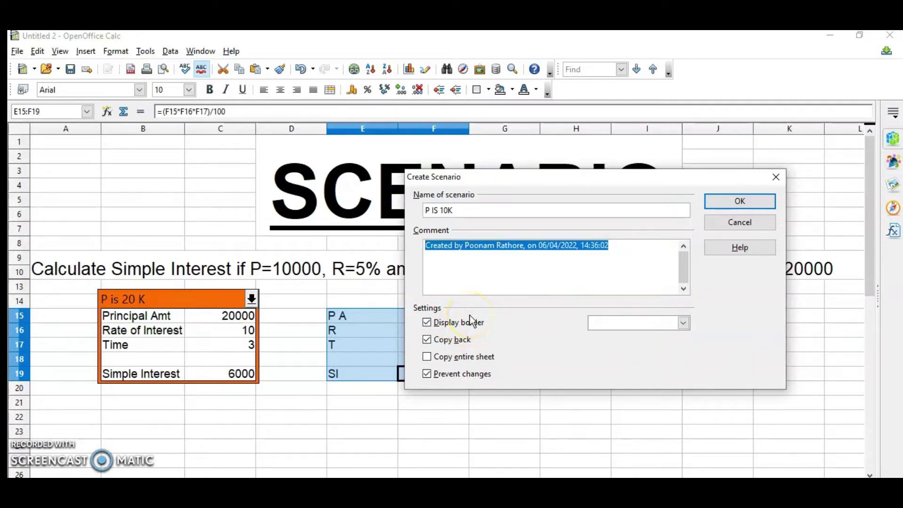
{"action": "left_click", "coordinate": [755, 222]}
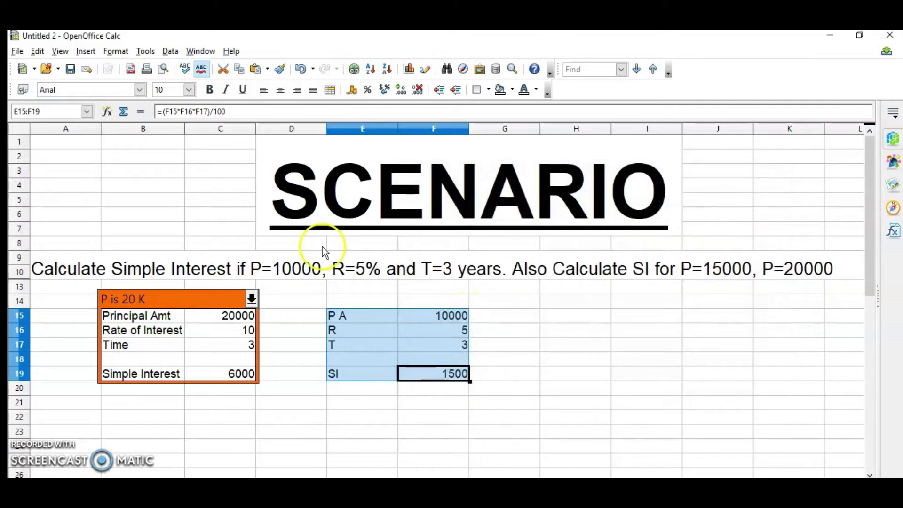
Switch the existing scenario table through P is 10K, P is 15K and P is 20K, and return it to P is 15K.
{"action": "left_click", "coordinate": [252, 299]}
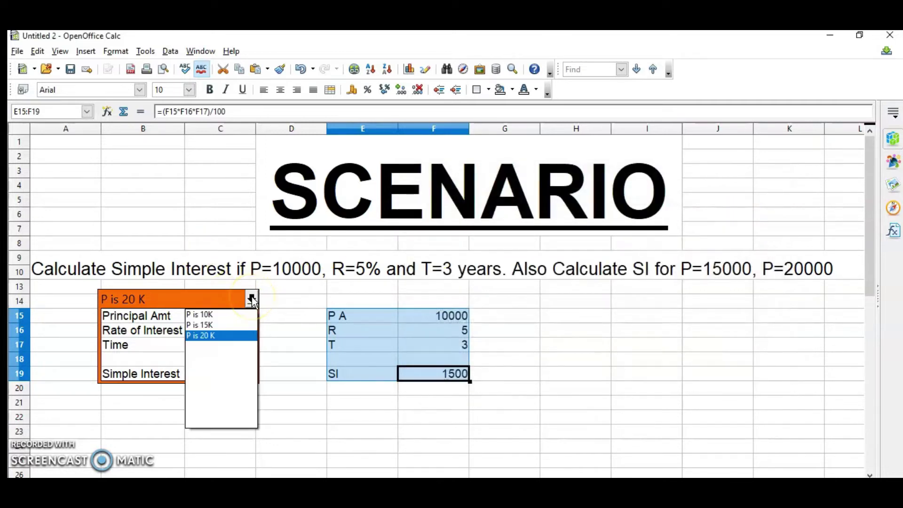
{"action": "left_click", "coordinate": [215, 315]}
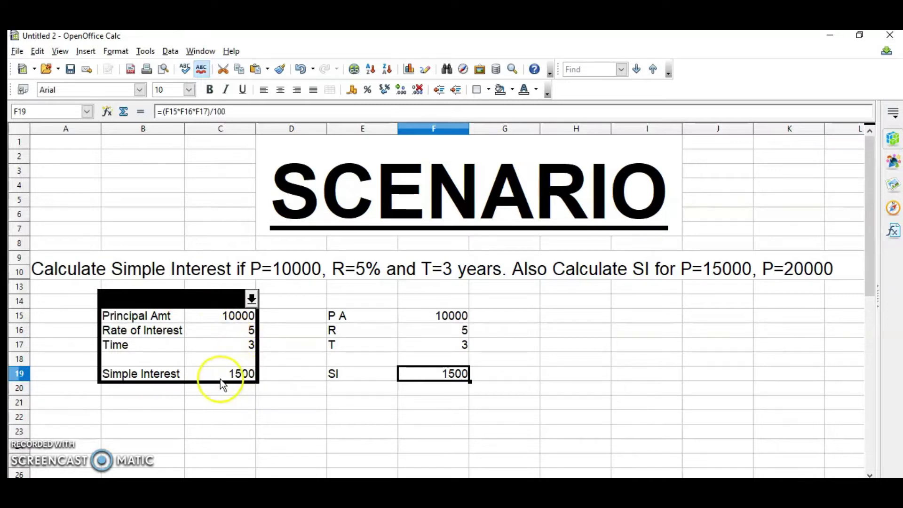
{"action": "left_click", "coordinate": [252, 298]}
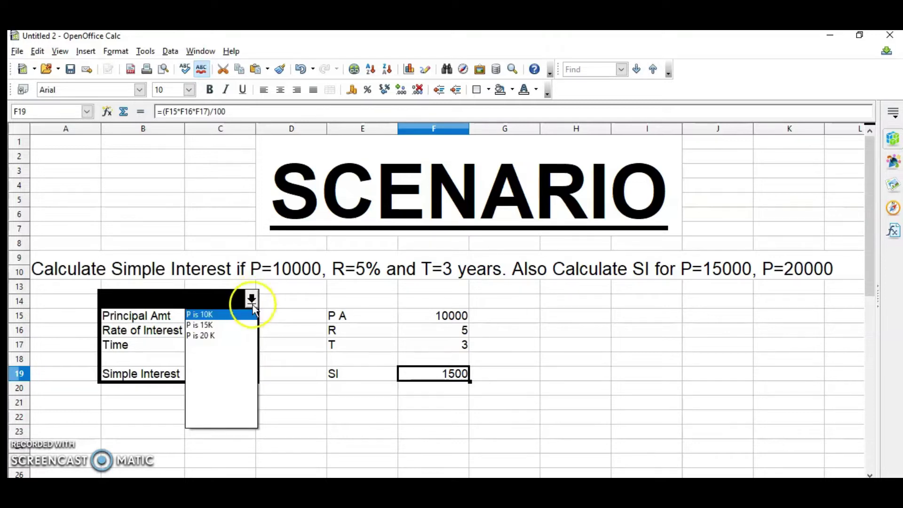
{"action": "left_click", "coordinate": [227, 325]}
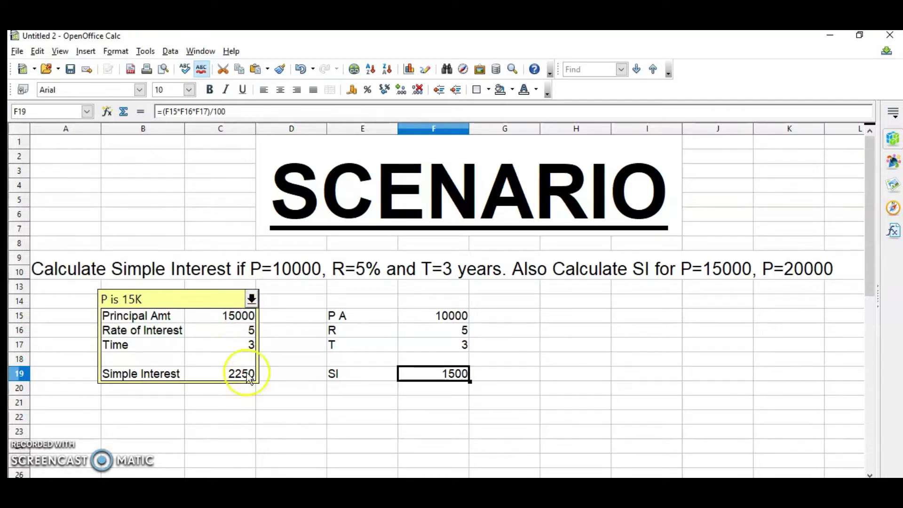
{"action": "left_click", "coordinate": [252, 301]}
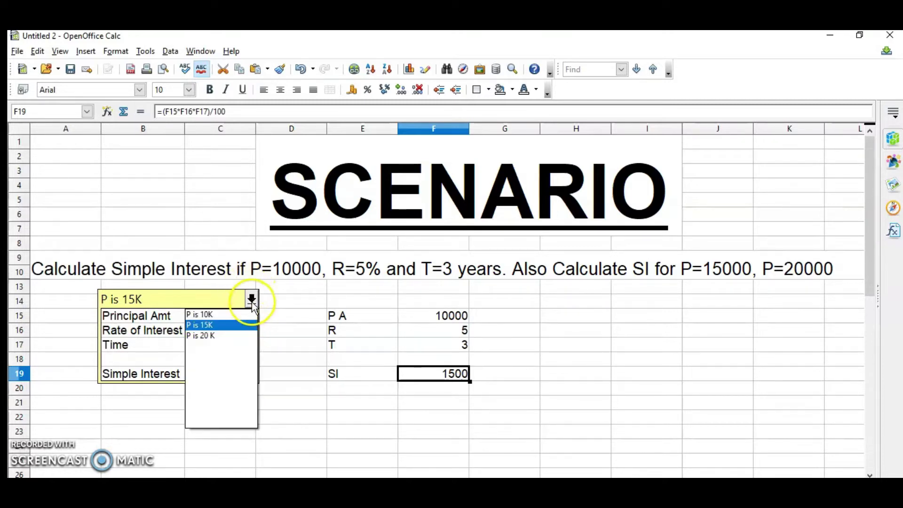
{"action": "left_click", "coordinate": [233, 335]}
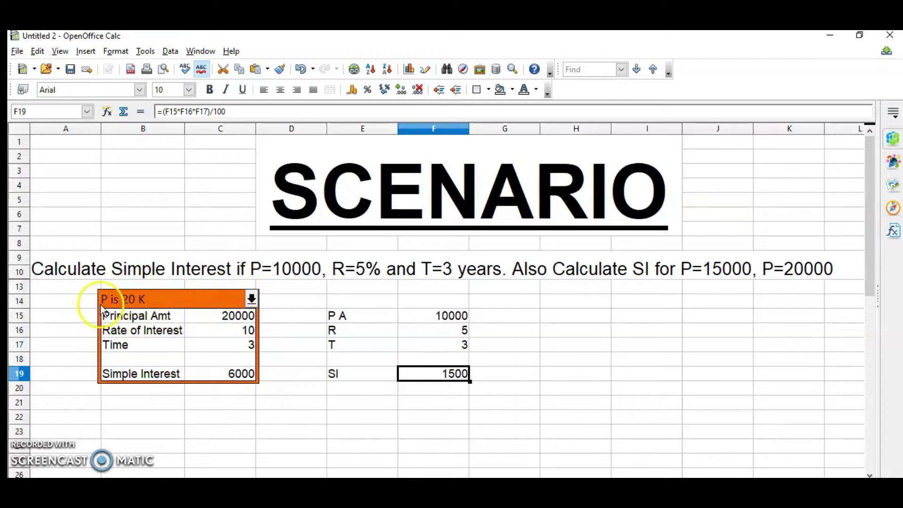
{"action": "left_click", "coordinate": [252, 298]}
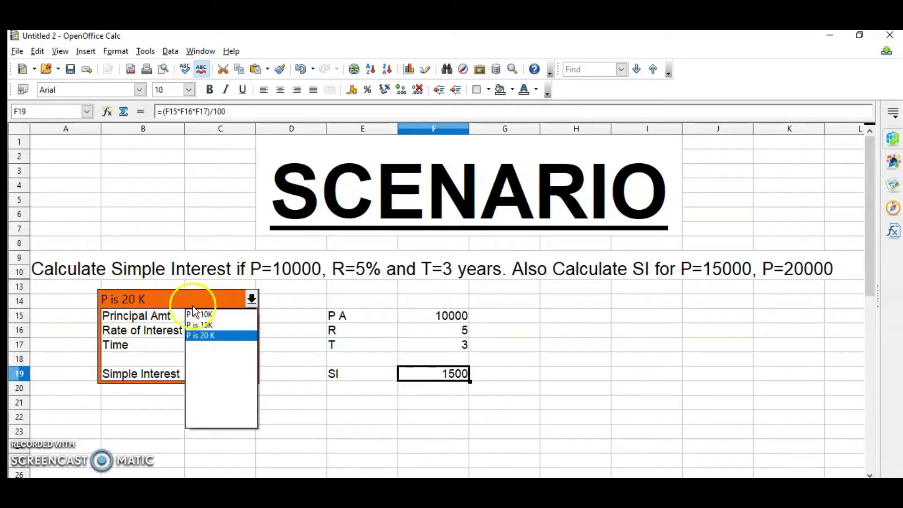
{"action": "left_click", "coordinate": [206, 325]}
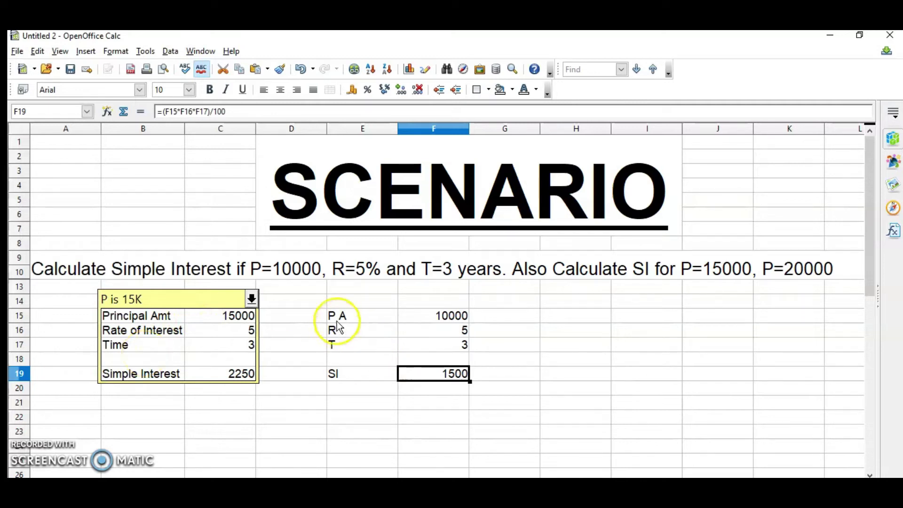
Create a scenario named P=10K for E15:F19 with a red border and Copy back turned off.
{"action": "left_click_drag", "start_coordinate": [332, 315], "coordinate": [457, 376]}
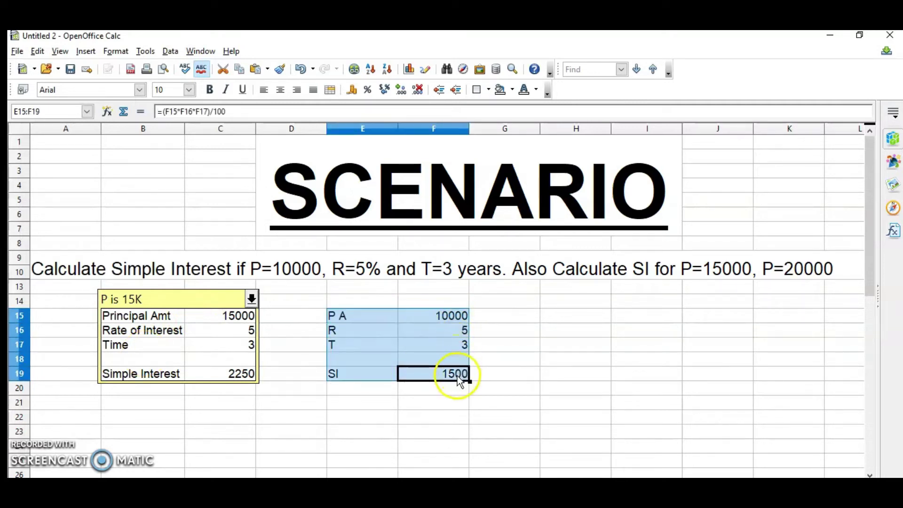
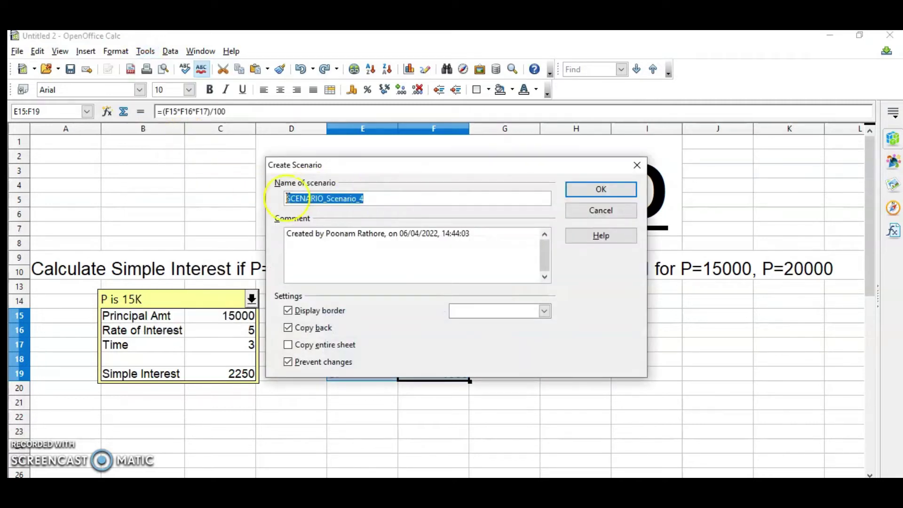
{"action": "type", "text": "P="}
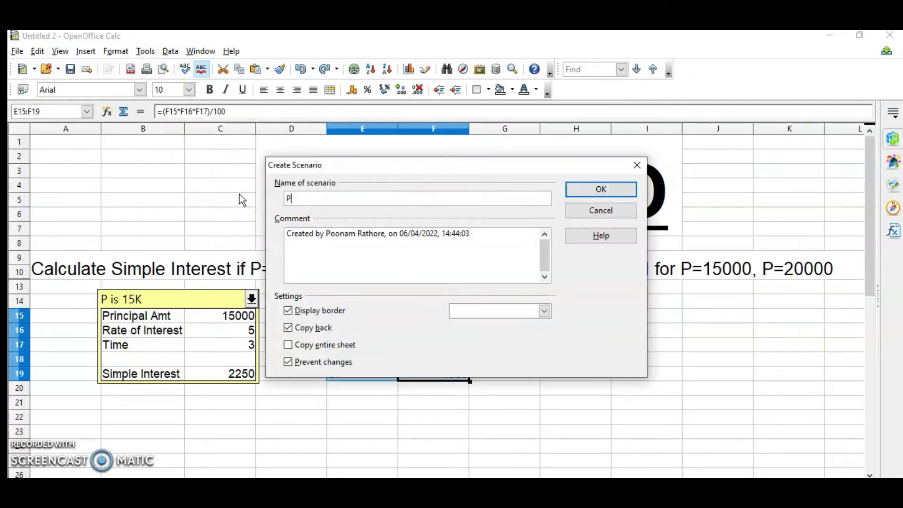
{"action": "type", "text": "10K"}
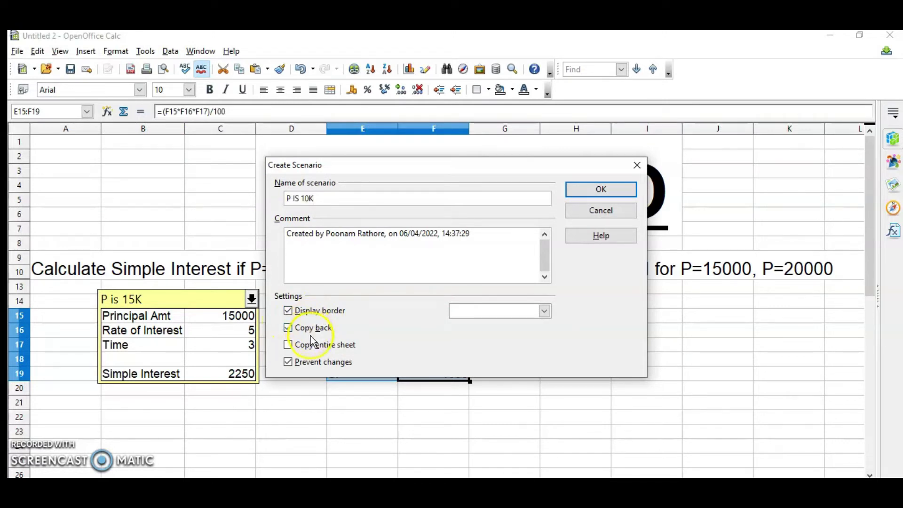
{"action": "left_click", "coordinate": [312, 330]}
{"action": "left_click", "coordinate": [311, 331]}
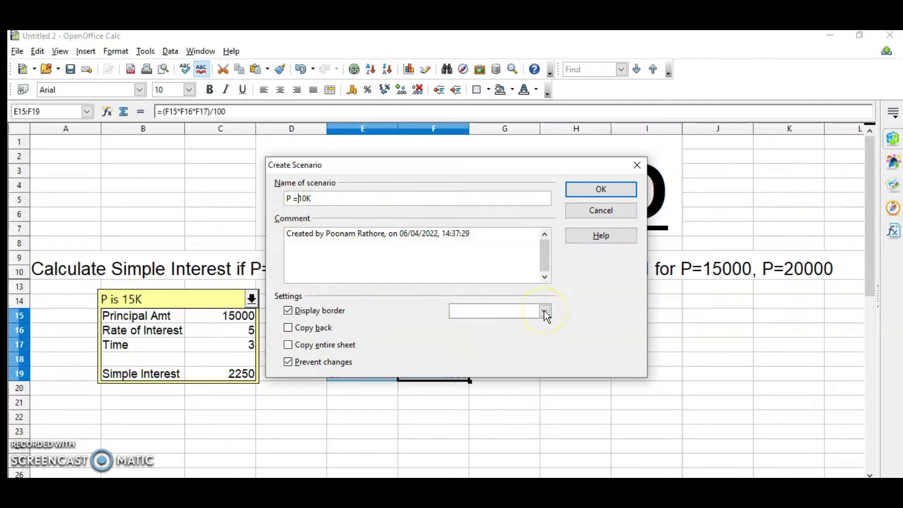
{"action": "left_click", "coordinate": [545, 312]}
{"action": "scroll", "coordinate": [494, 358], "scroll_direction": "down", "scroll_amount": 3}
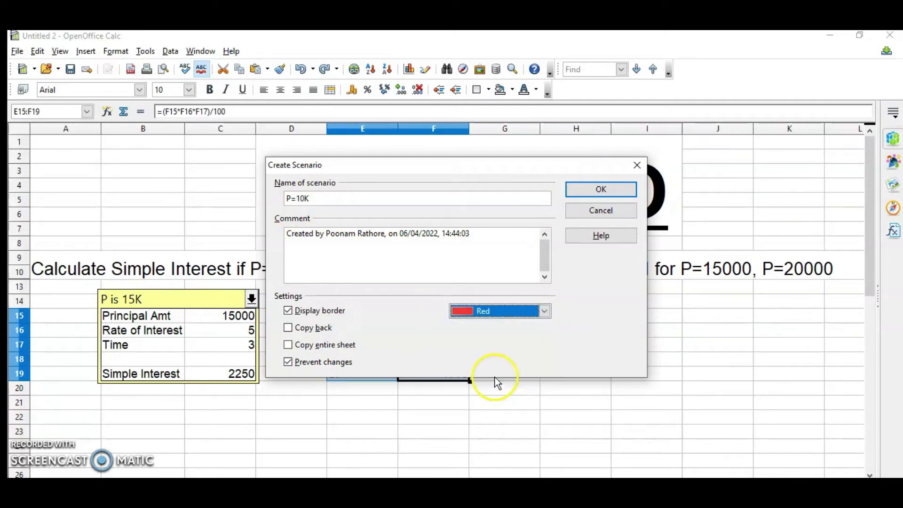
{"action": "left_click", "coordinate": [601, 189]}
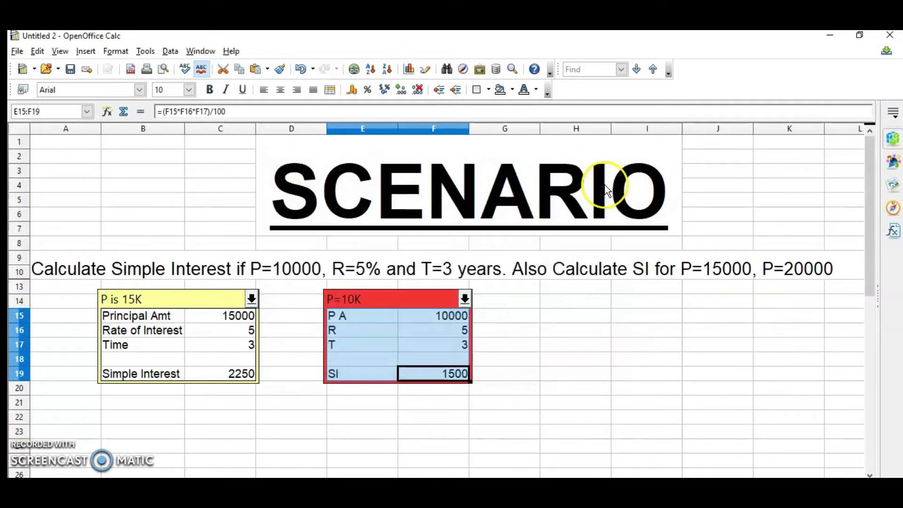
Set the principal amount in F15 to 15000 and check the SI result in F19.
{"action": "left_click", "coordinate": [438, 318]}
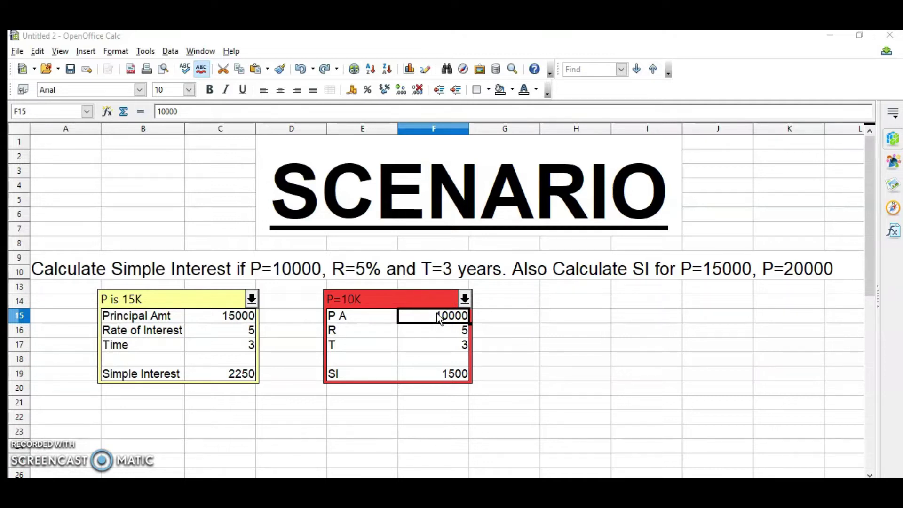
{"action": "type", "text": "15000"}
{"action": "left_click", "coordinate": [461, 373]}
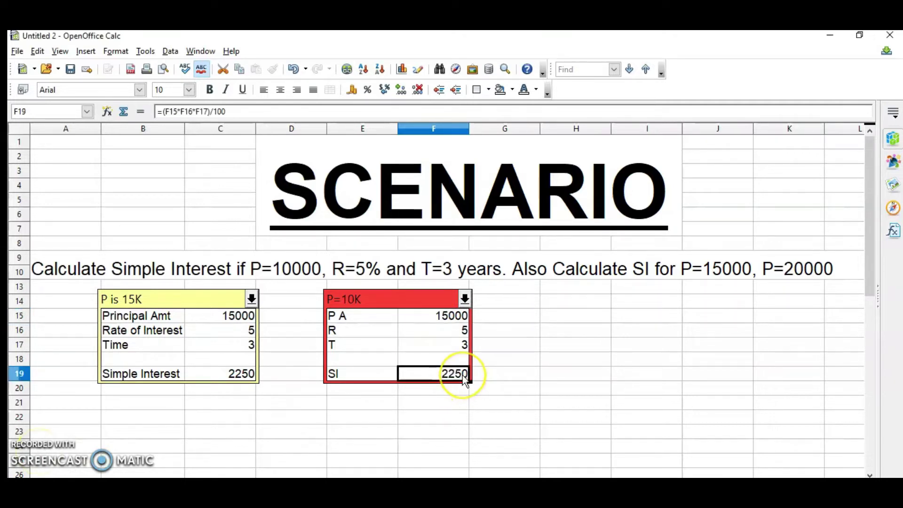
{"action": "left_click", "coordinate": [431, 377]}
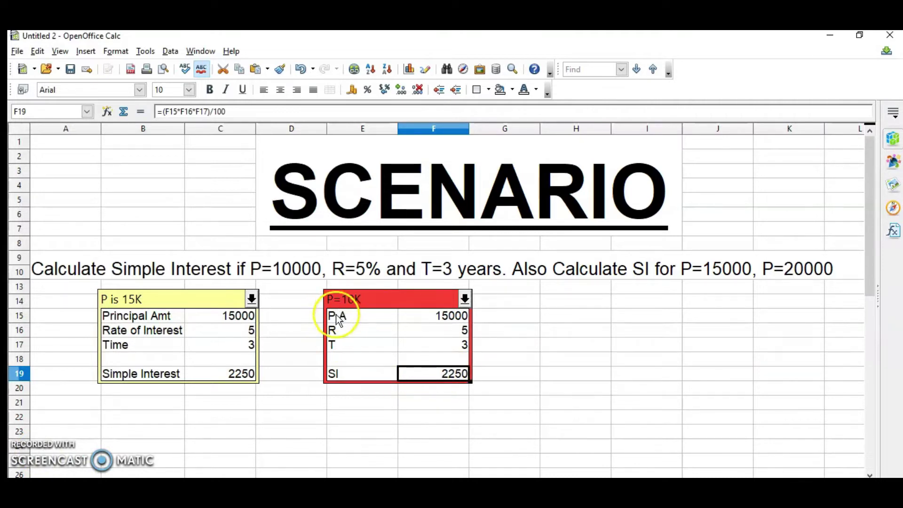
Create a scenario named P =15K for E15:F19 with a turquoise border and Copy back enabled.
{"action": "left_click_drag", "start_coordinate": [338, 318], "coordinate": [446, 376]}
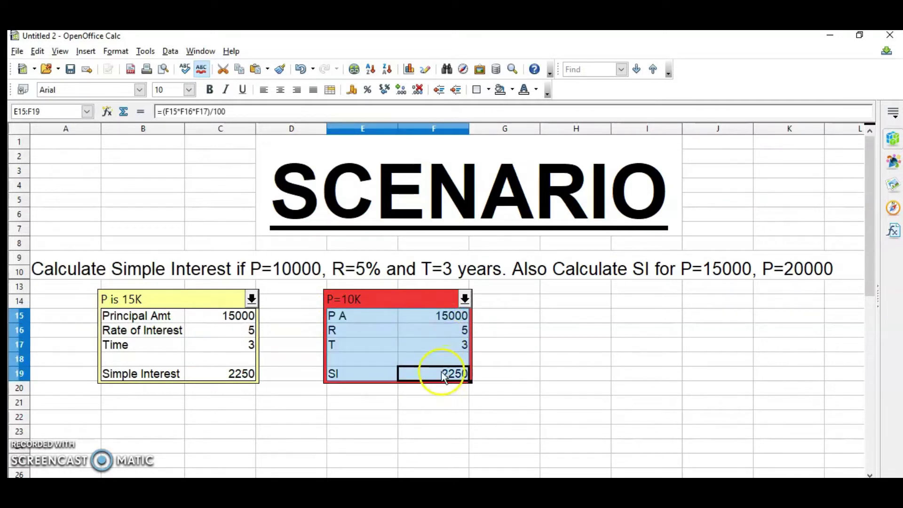
{"action": "left_click", "coordinate": [145, 51]}
{"action": "left_click", "coordinate": [167, 155]}
{"action": "type", "text": "P =15K"}
{"action": "left_click", "coordinate": [545, 311]}
{"action": "scroll", "coordinate": [489, 367], "scroll_direction": "down", "scroll_amount": 4}
{"action": "left_click", "coordinate": [464, 390]}
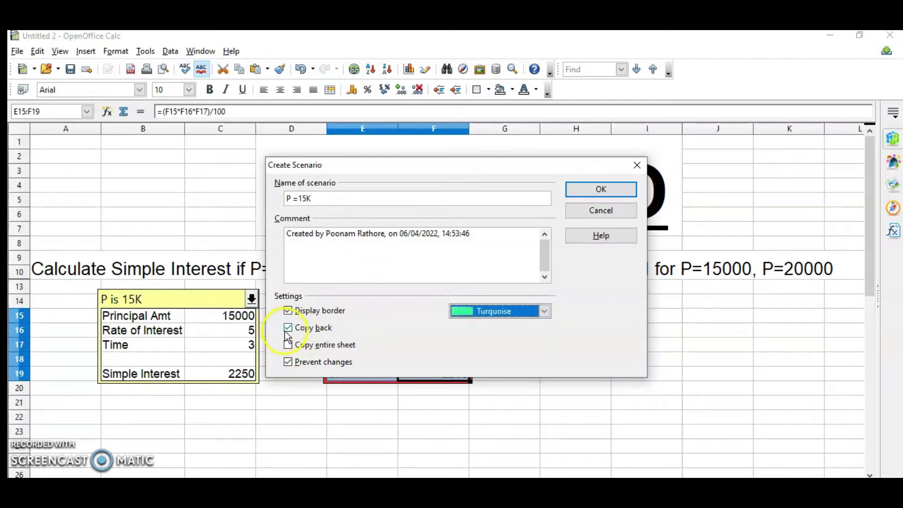
{"action": "left_click", "coordinate": [602, 188]}
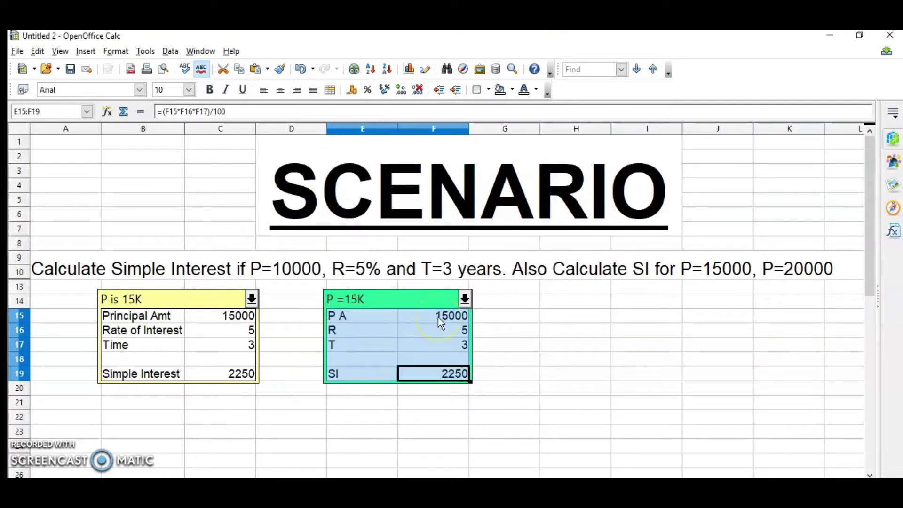
Switch the E15:F19 scenario to P=10K, try a principal of 20000 in F15 and check the SI result in F19.
{"action": "left_click", "coordinate": [439, 317]}
{"action": "left_click", "coordinate": [465, 299]}
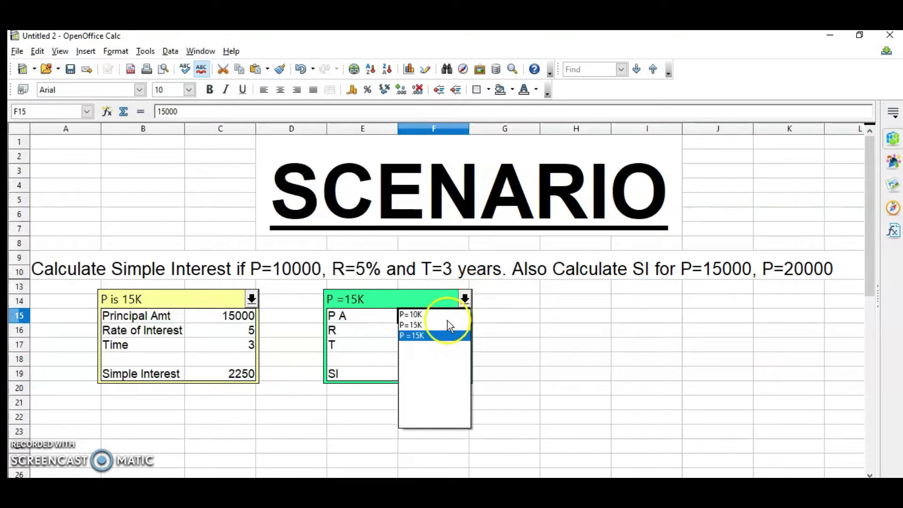
{"action": "left_click", "coordinate": [429, 315]}
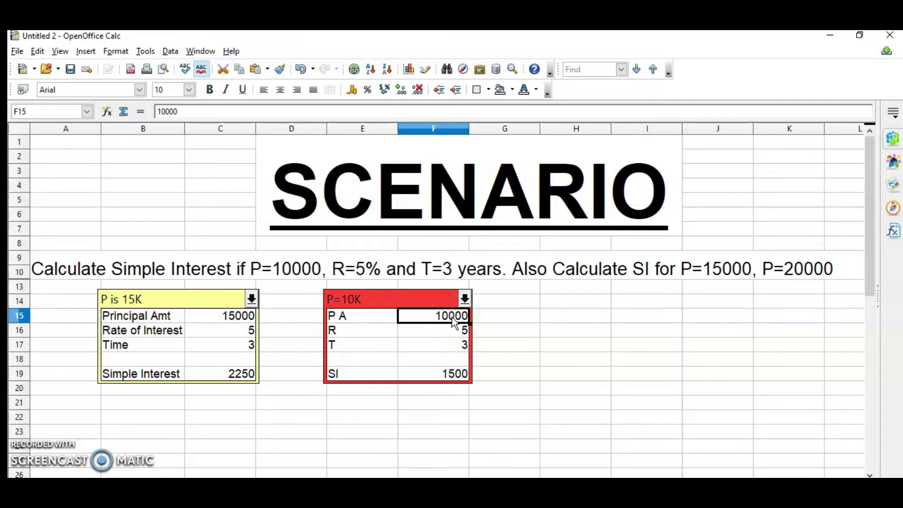
{"action": "type", "text": "20000"}
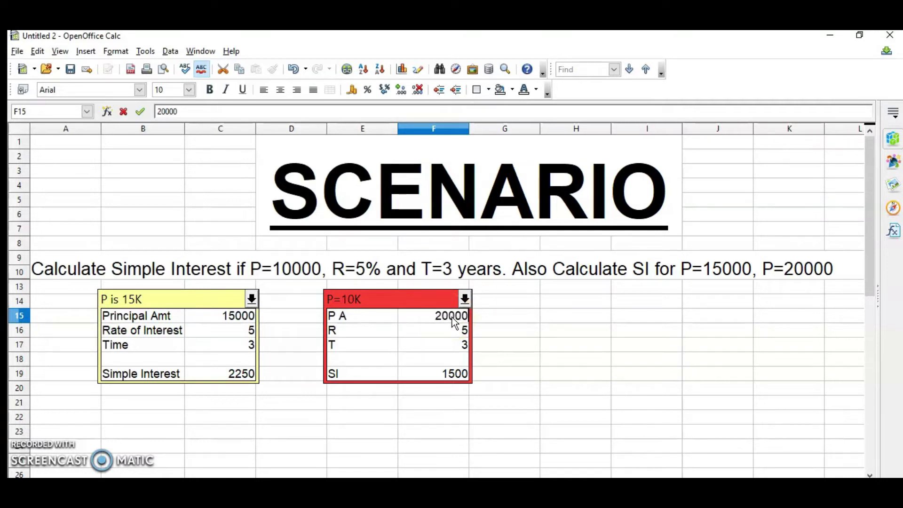
{"action": "key", "text": "Return"}
{"action": "left_click", "coordinate": [451, 380]}
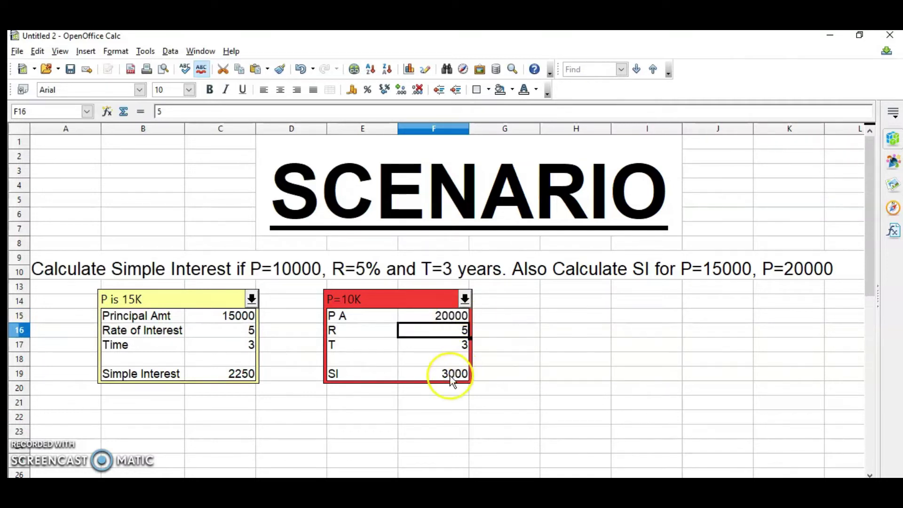
Switch the E15:F19 scenario to P =15K, back to P=10K and again to P =15K to compare stored values.
{"action": "left_click", "coordinate": [465, 299]}
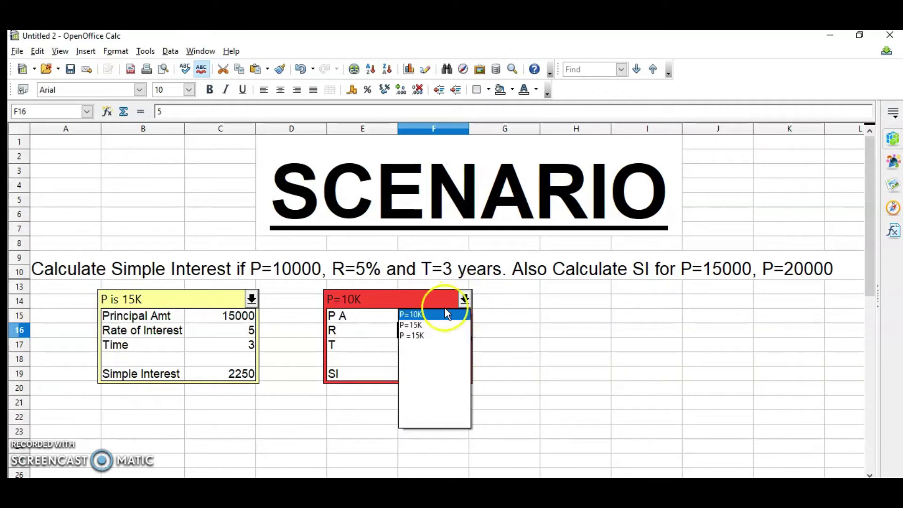
{"action": "left_click", "coordinate": [429, 335]}
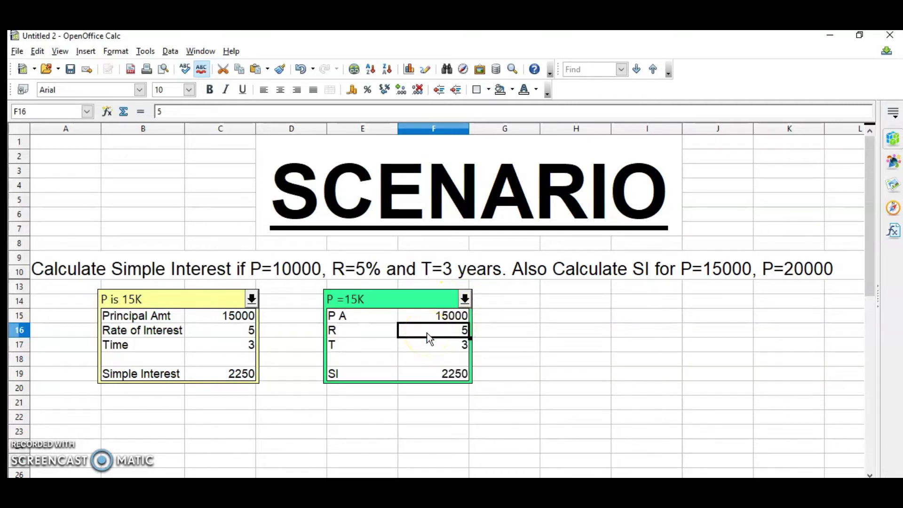
{"action": "left_click", "coordinate": [465, 299]}
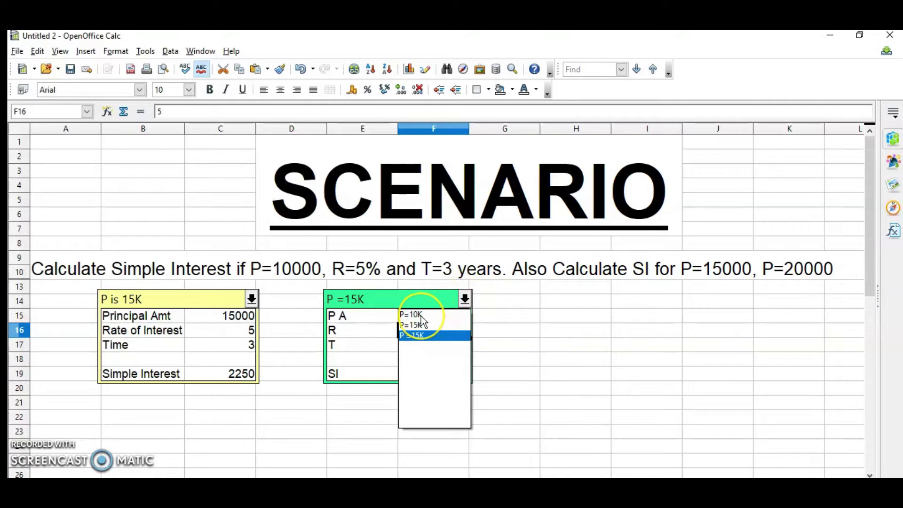
{"action": "left_click", "coordinate": [422, 315]}
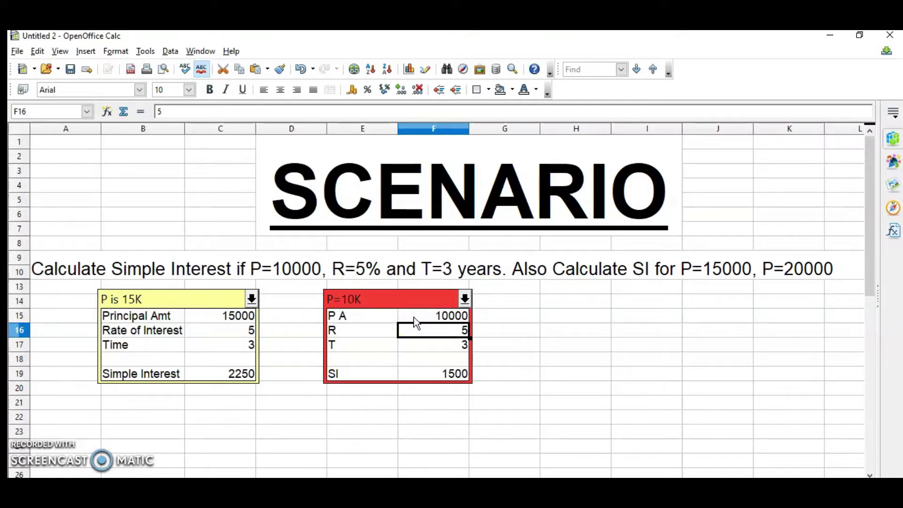
{"action": "left_click", "coordinate": [465, 299]}
{"action": "left_click", "coordinate": [467, 305]}
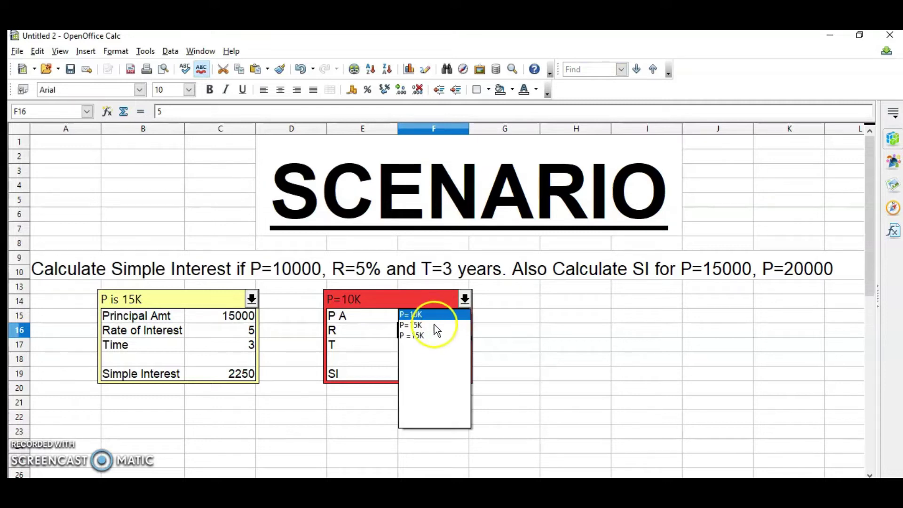
{"action": "left_click", "coordinate": [427, 337]}
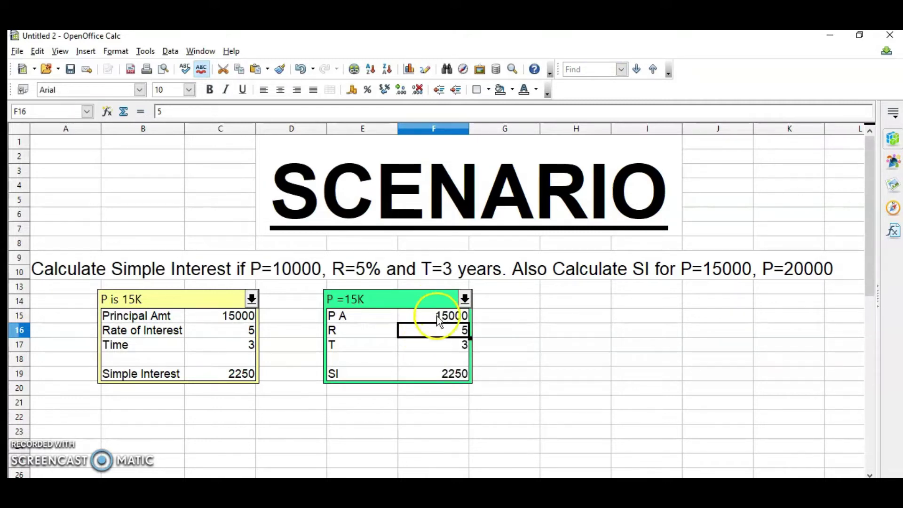
Set the principal in F15 to 20000 under the P =15K scenario and check the SI result in F19.
{"action": "left_click", "coordinate": [438, 320]}
{"action": "type", "text": "20000"}
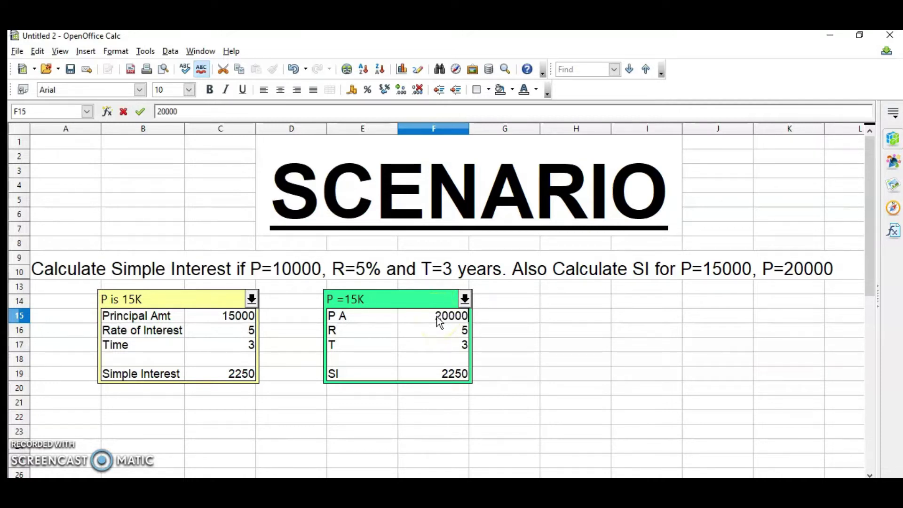
{"action": "key", "text": "Return"}
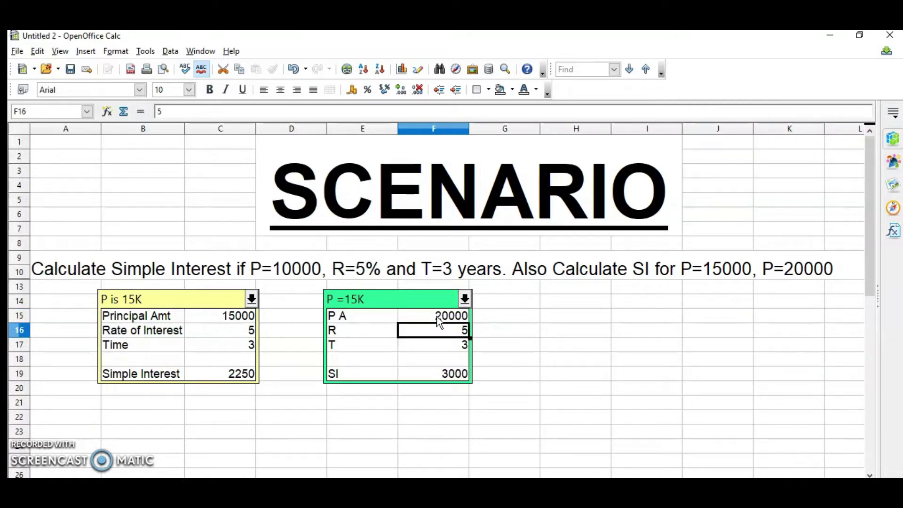
{"action": "left_click", "coordinate": [449, 376]}
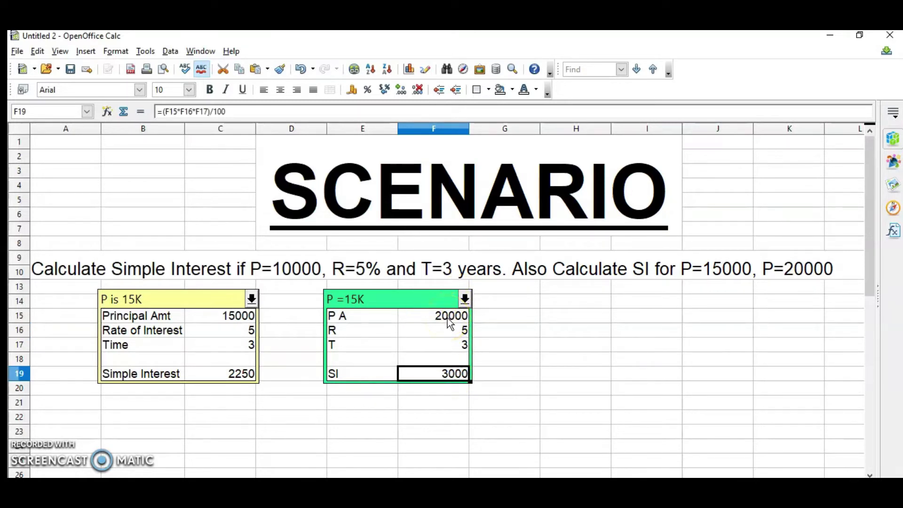
Show the P=10K scenario and return to P =15K to check whether each keeps the edited principal.
{"action": "left_click", "coordinate": [465, 300]}
{"action": "left_click", "coordinate": [429, 317]}
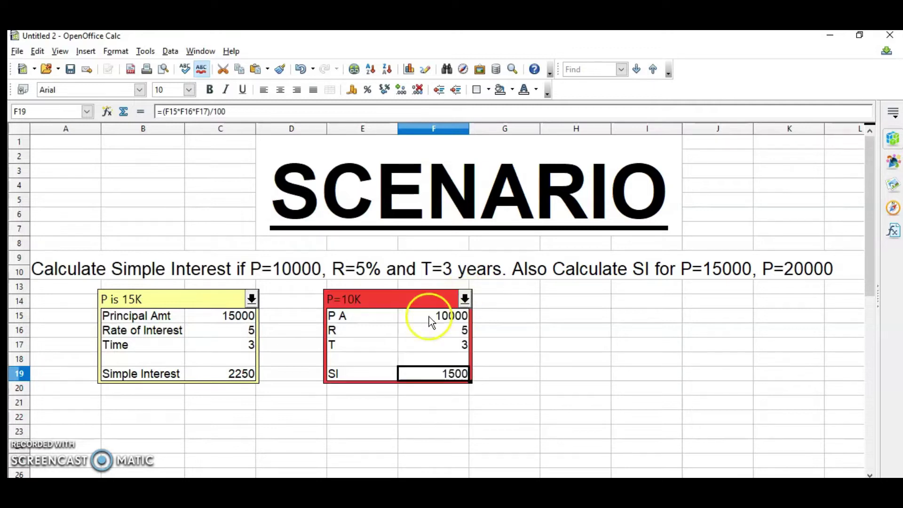
{"action": "left_click", "coordinate": [465, 300]}
{"action": "left_click", "coordinate": [433, 335]}
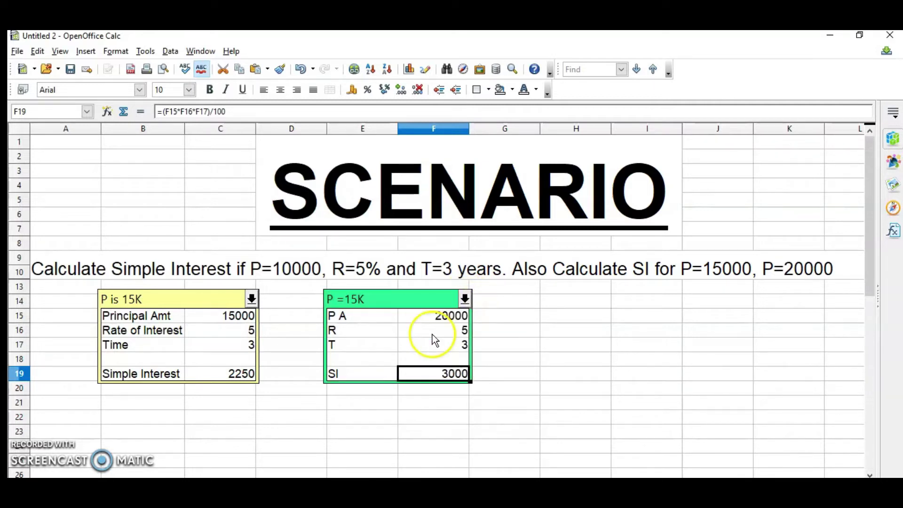
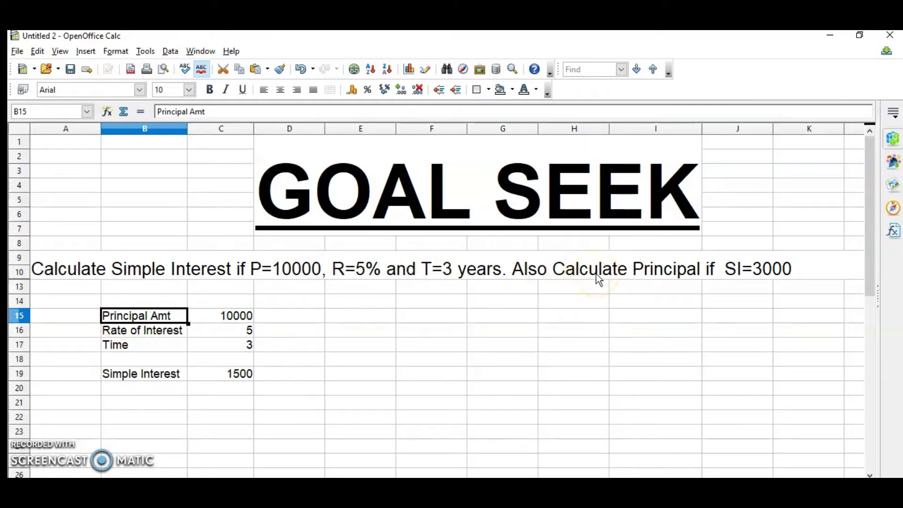
Examine the principal in C15 and the Simple Interest formula in C19 on the Goal Seek sheet.
{"action": "left_click", "coordinate": [230, 319]}
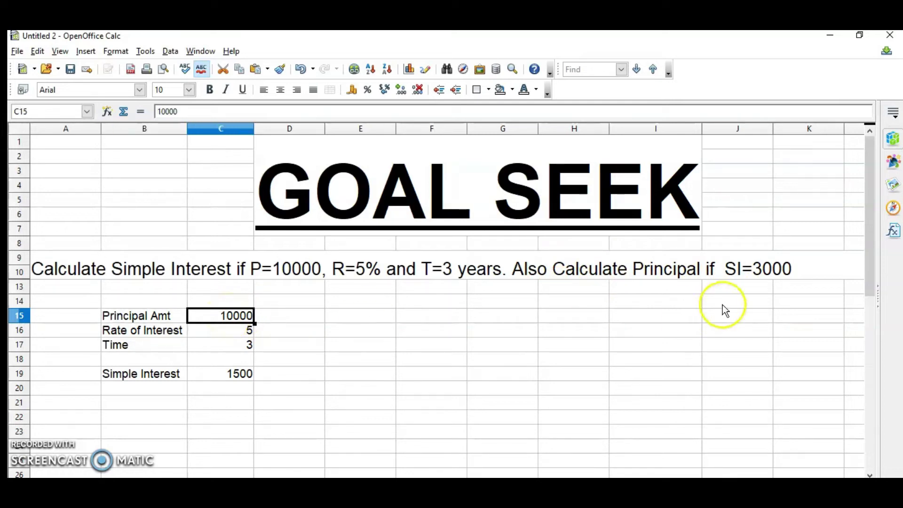
{"action": "left_click", "coordinate": [220, 378]}
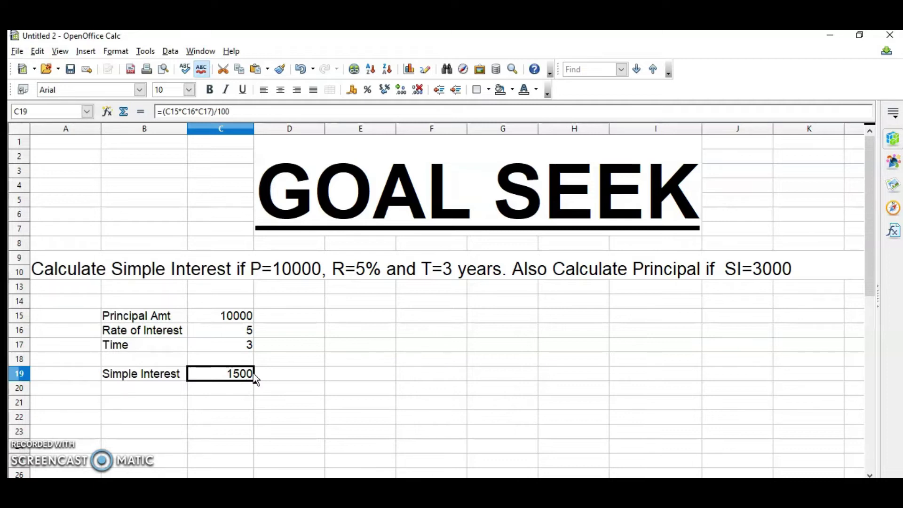
{"action": "left_click", "coordinate": [217, 374]}
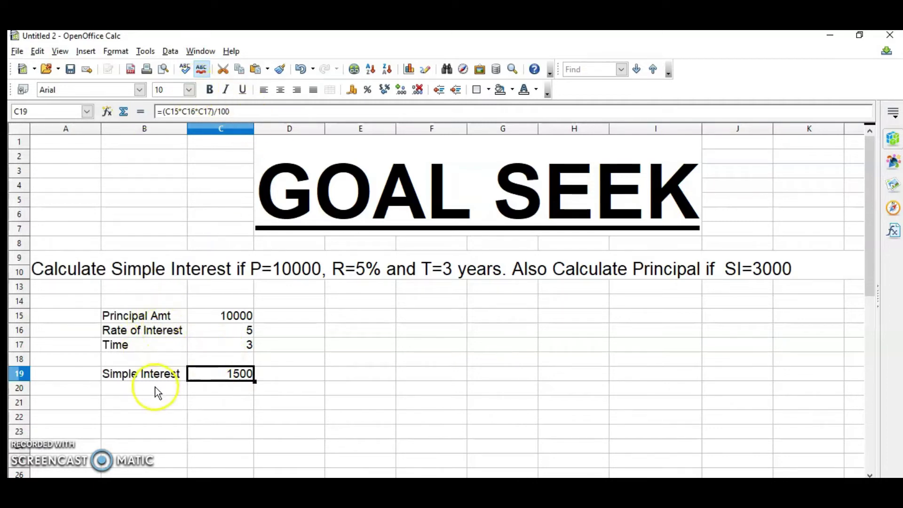
{"action": "double_click", "coordinate": [227, 373]}
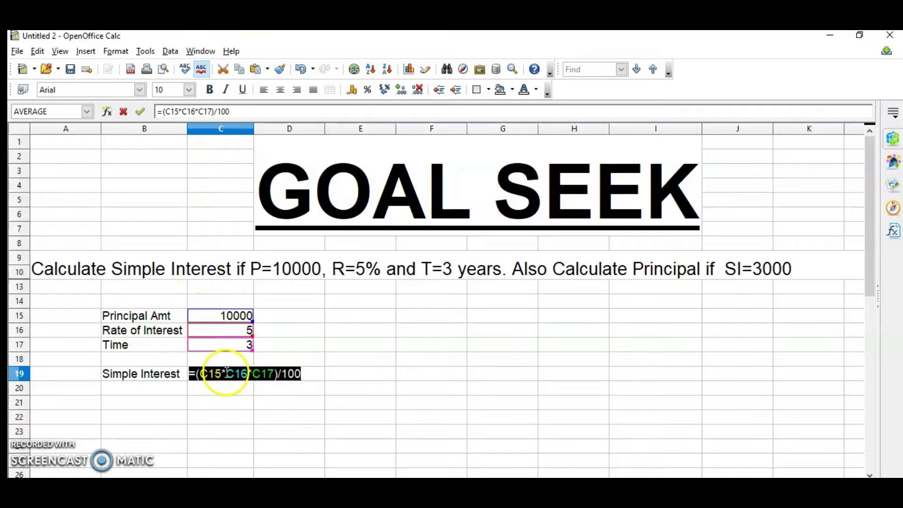
{"action": "key", "text": "Return"}
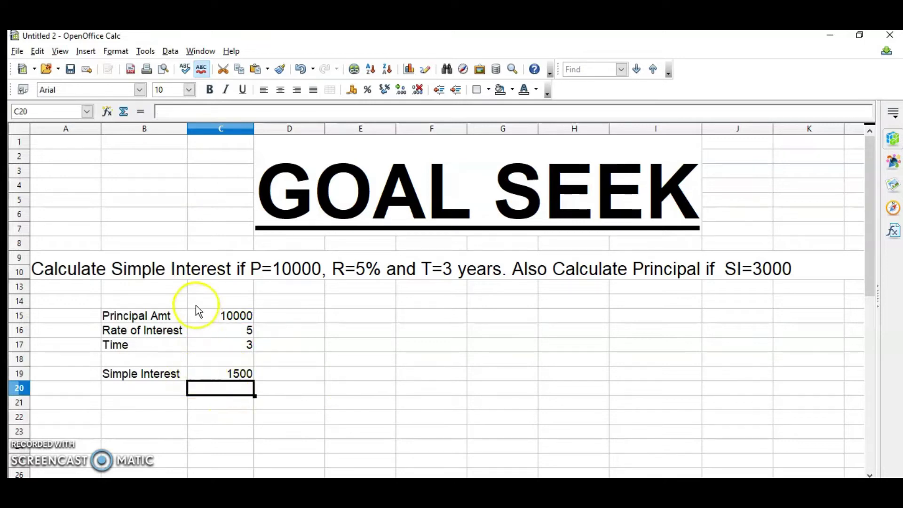
Start a Goal Seek with the Simple Interest cell C19 as the formula cell.
{"action": "left_click", "coordinate": [226, 378]}
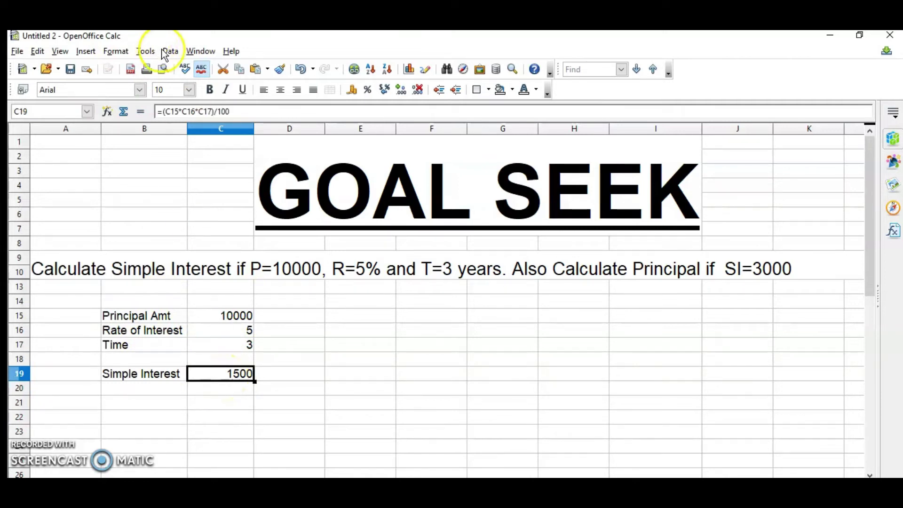
{"action": "left_click", "coordinate": [140, 52]}
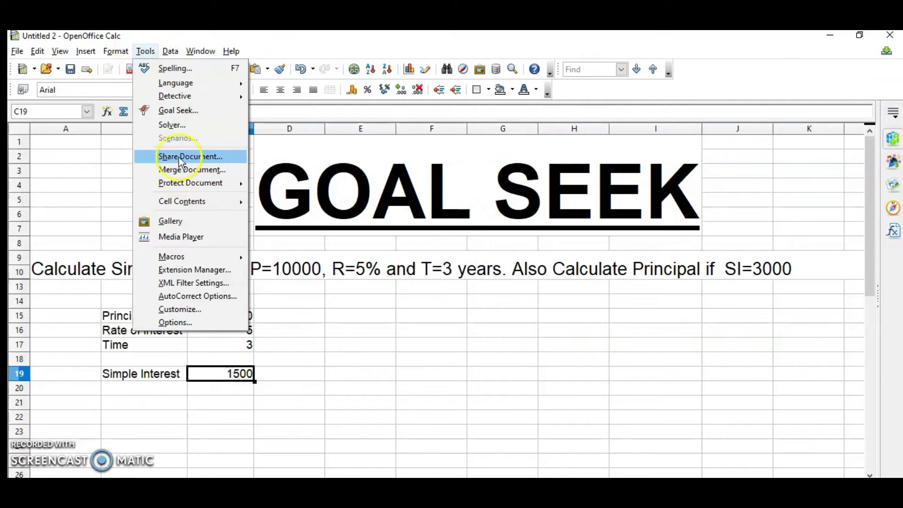
{"action": "left_click", "coordinate": [176, 111]}
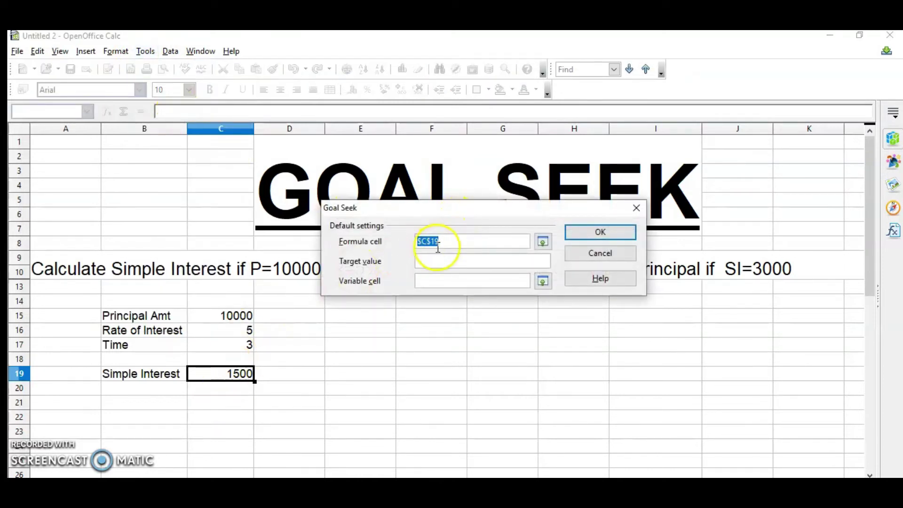
{"action": "key", "text": "Delete"}
{"action": "left_click", "coordinate": [434, 239]}
{"action": "left_click", "coordinate": [231, 376]}
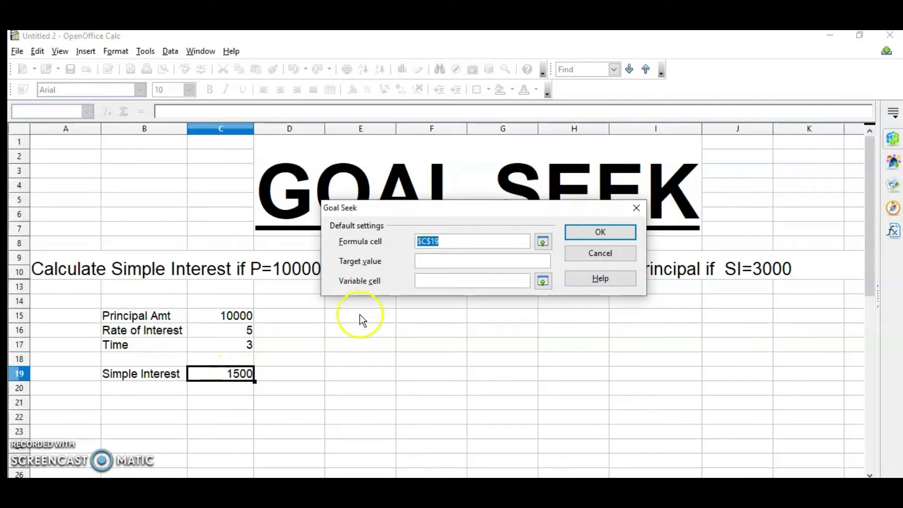
Run the Goal Seek with target value 3000 and variable cell C15, and insert the result into the sheet.
{"action": "left_click", "coordinate": [430, 260]}
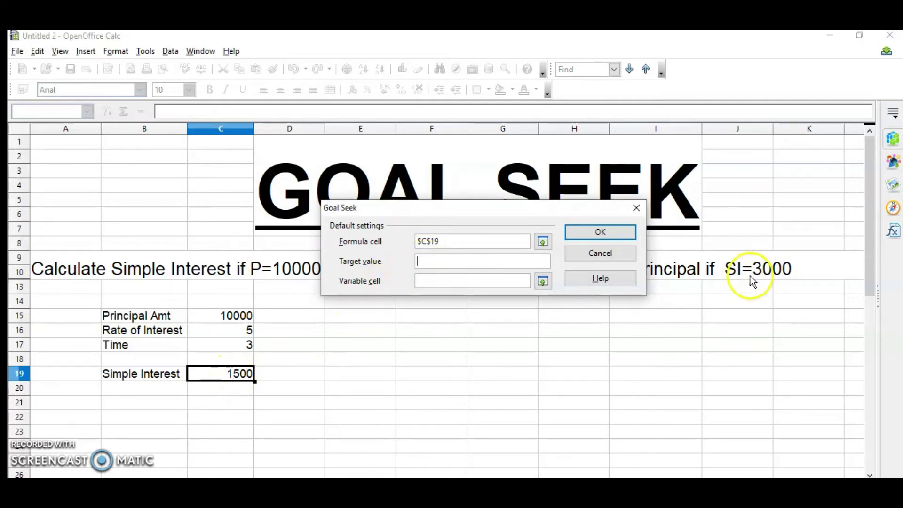
{"action": "type", "text": "3000"}
{"action": "left_click", "coordinate": [439, 281]}
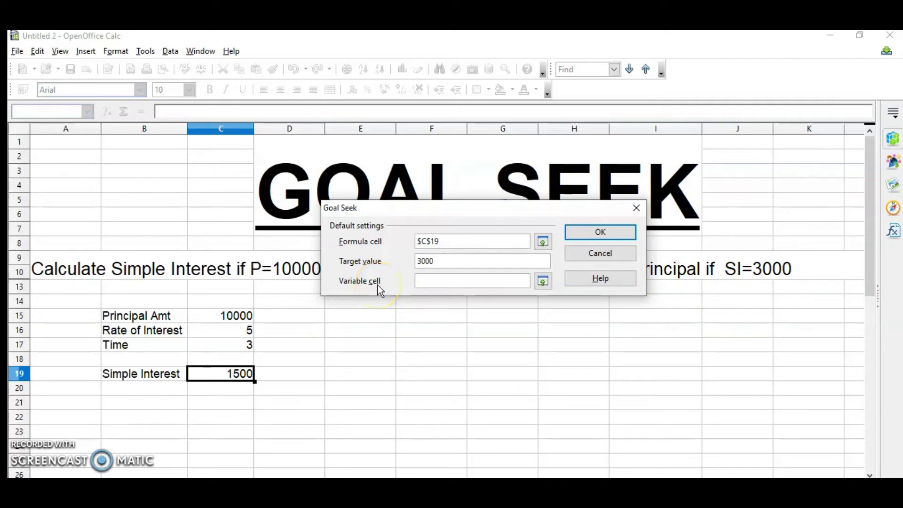
{"action": "left_click", "coordinate": [225, 317]}
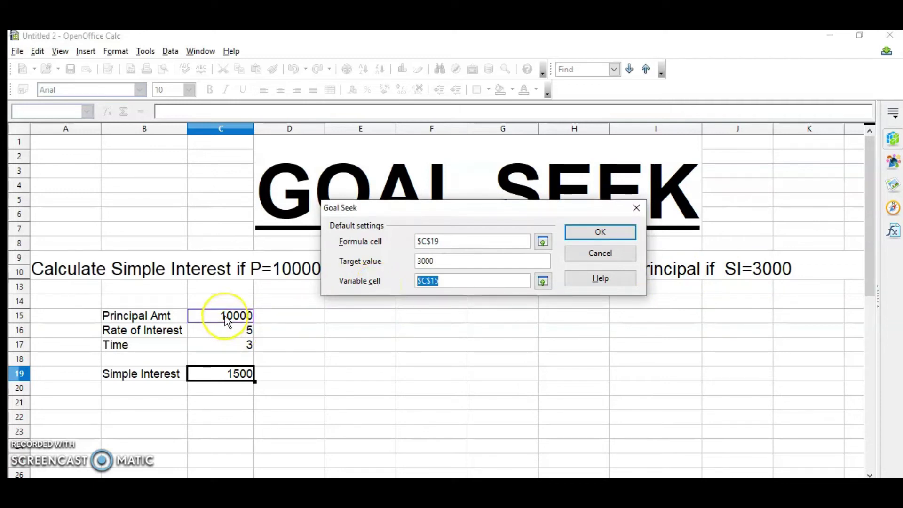
{"action": "left_click", "coordinate": [599, 232]}
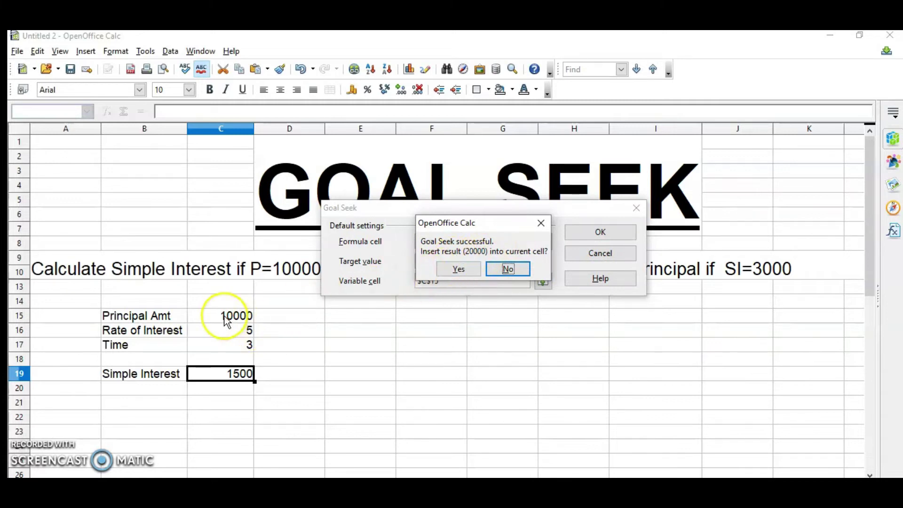
{"action": "left_click", "coordinate": [458, 271]}
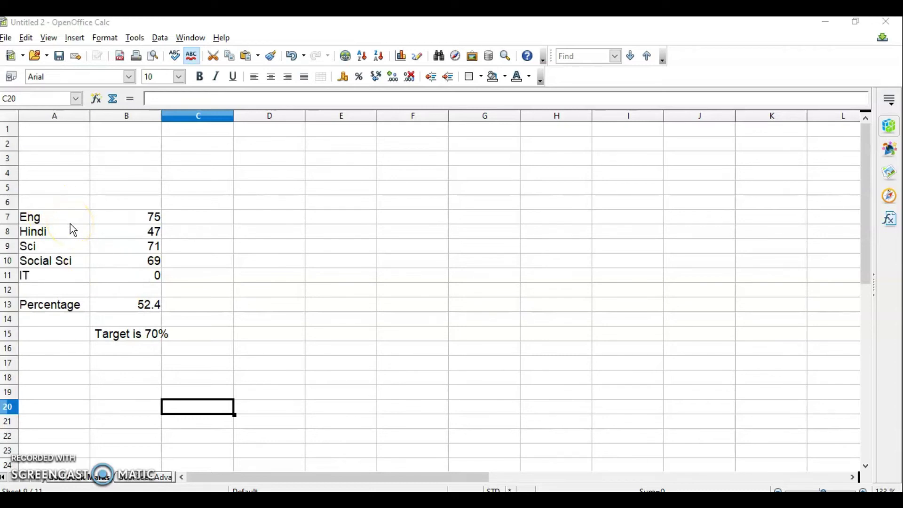
Goal Seek the Percentage in B13 to a target of 70 by varying the IT marks in B11, and insert the result.
{"action": "left_click", "coordinate": [134, 275]}
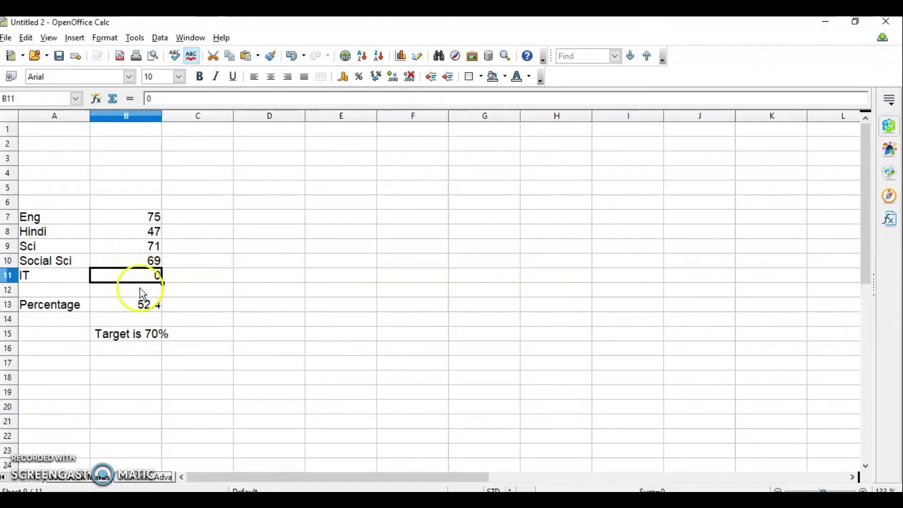
{"action": "left_click", "coordinate": [153, 305]}
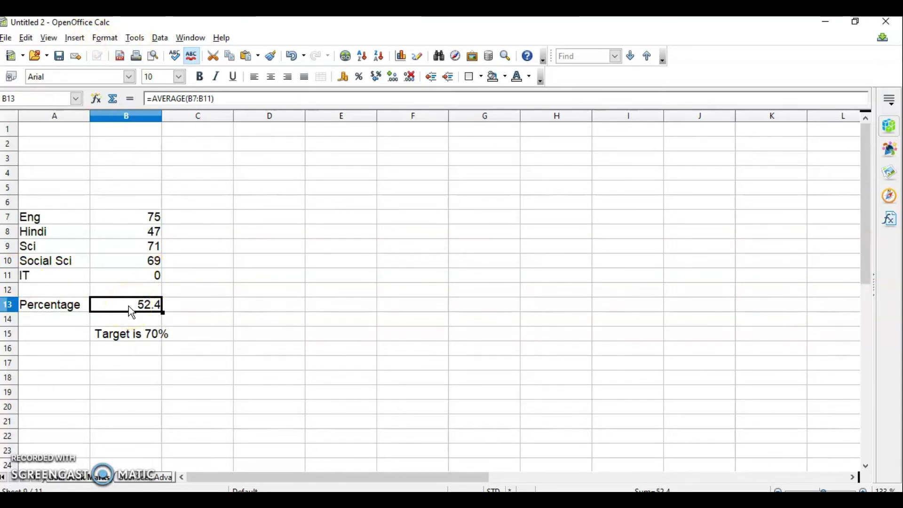
{"action": "left_click", "coordinate": [135, 38]}
{"action": "left_click", "coordinate": [156, 97]}
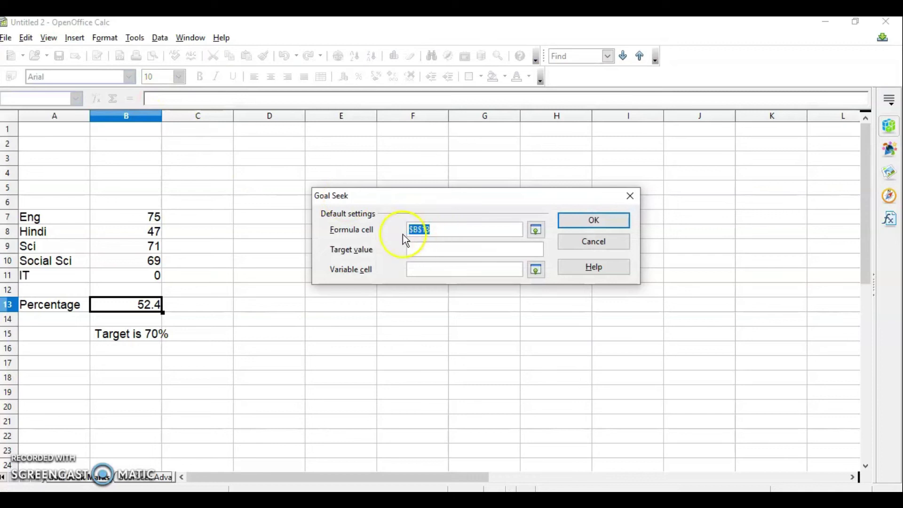
{"action": "left_click", "coordinate": [425, 251]}
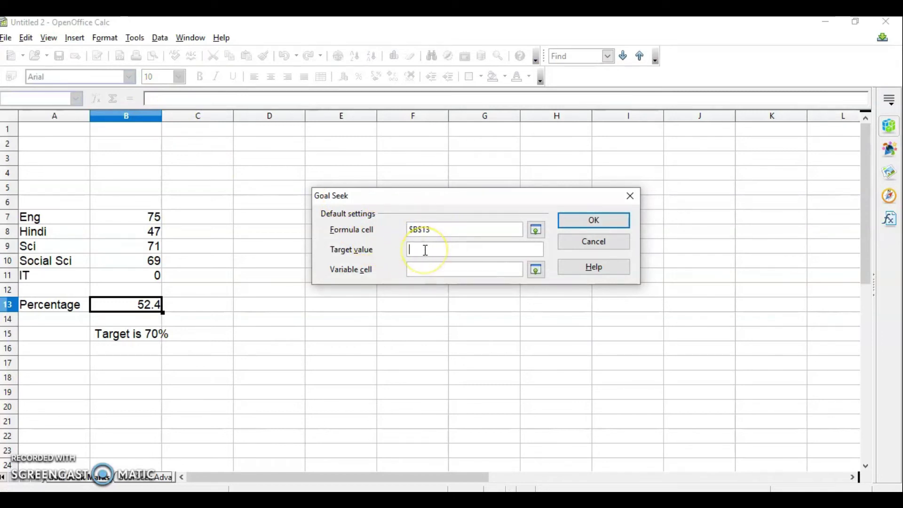
{"action": "type", "text": "70"}
{"action": "left_click", "coordinate": [408, 269]}
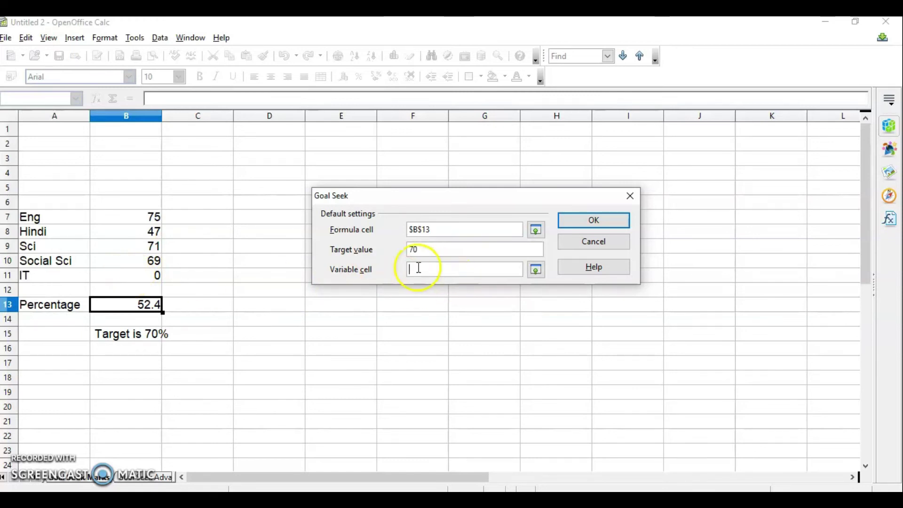
{"action": "left_click", "coordinate": [158, 278]}
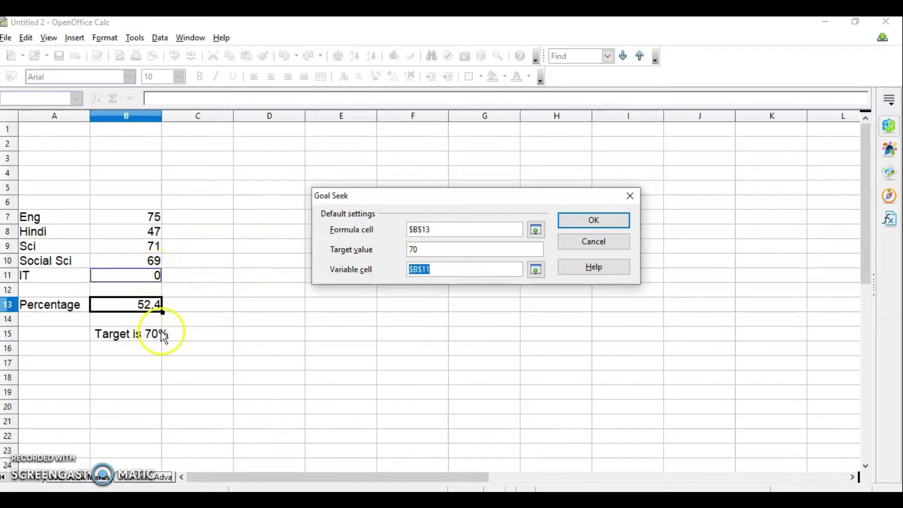
{"action": "left_click", "coordinate": [586, 223]}
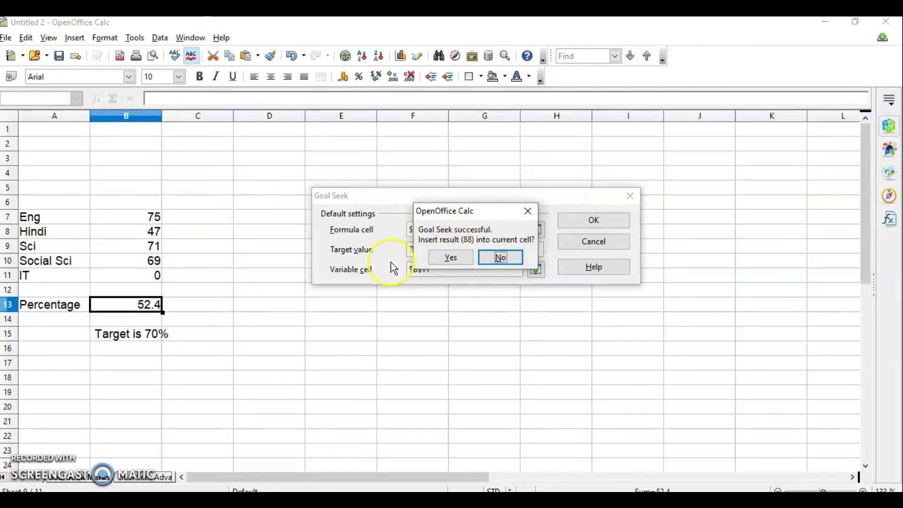
{"action": "left_click", "coordinate": [453, 259]}
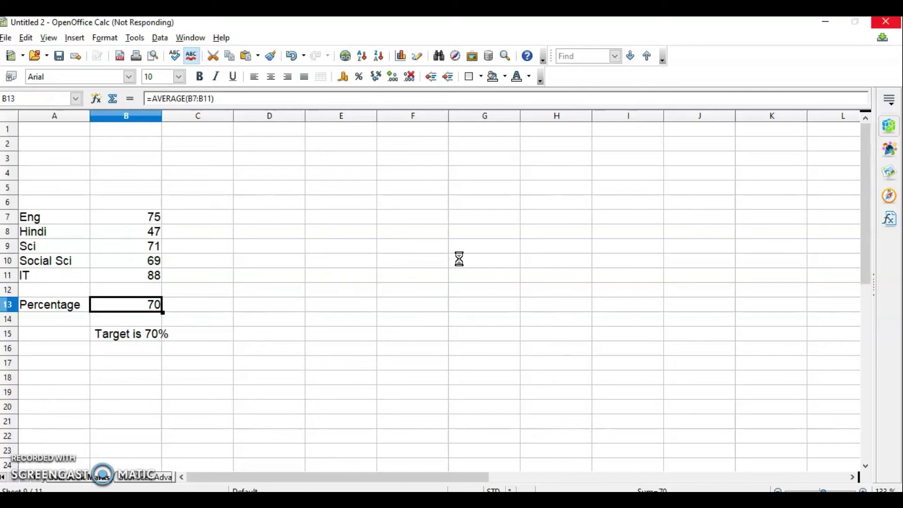
{"action": "left_click", "coordinate": [425, 313]}
On the sheet with the Semester 4 distinction problem, average the Semester 1 marks C17:F17 in G17.
{"action": "left_click", "coordinate": [158, 471]}
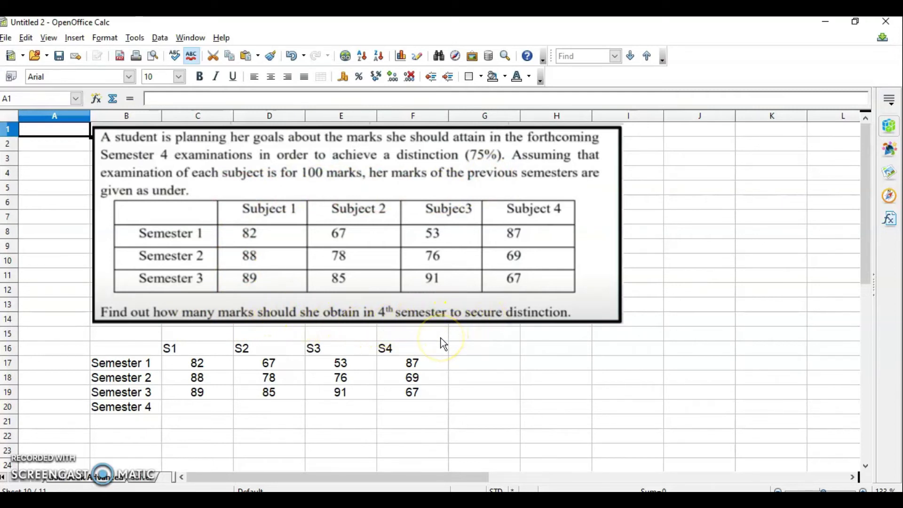
{"action": "left_click", "coordinate": [470, 365]}
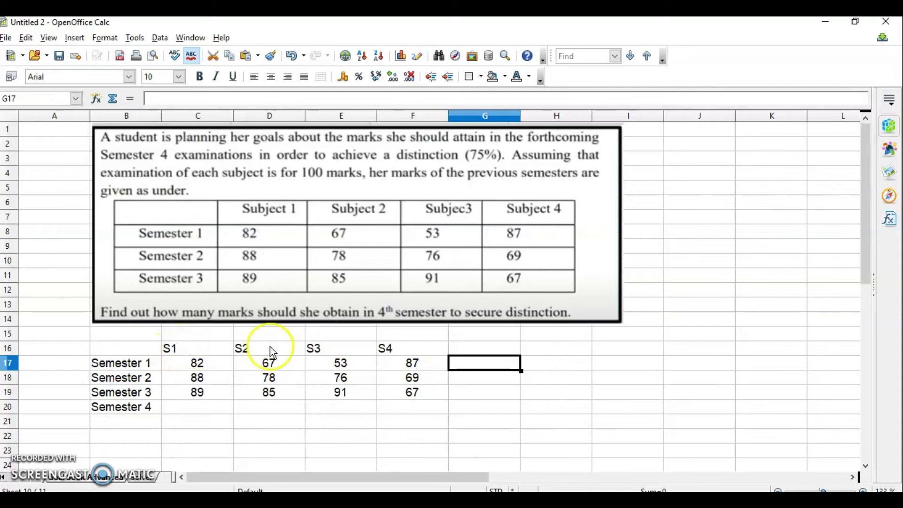
{"action": "left_click", "coordinate": [393, 352]}
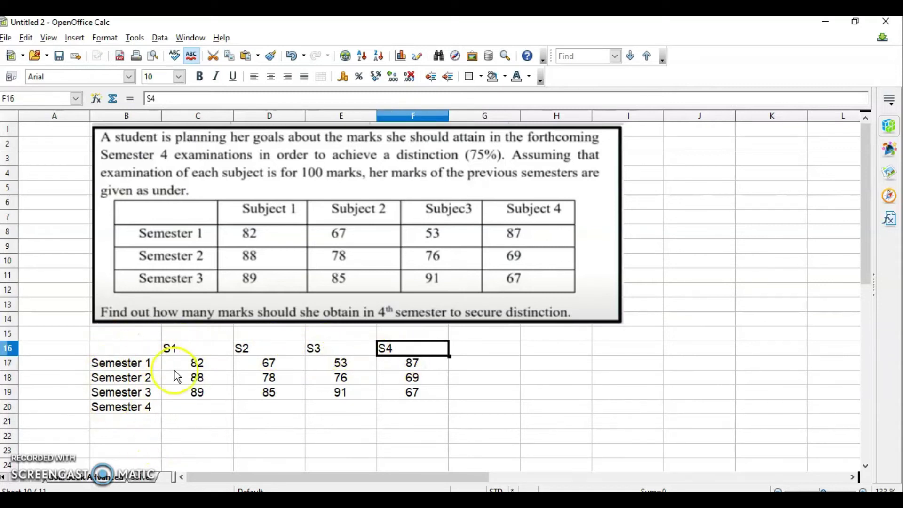
{"action": "left_click", "coordinate": [478, 369]}
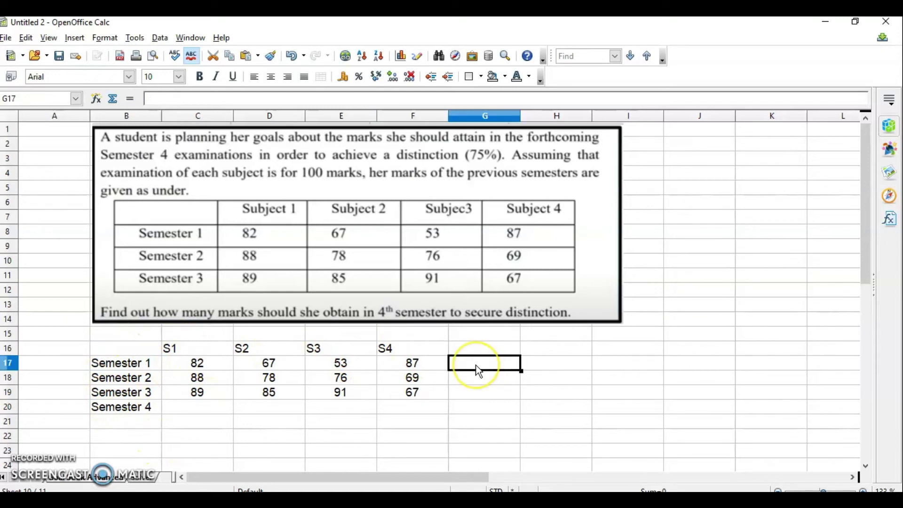
{"action": "type", "text": "=A"}
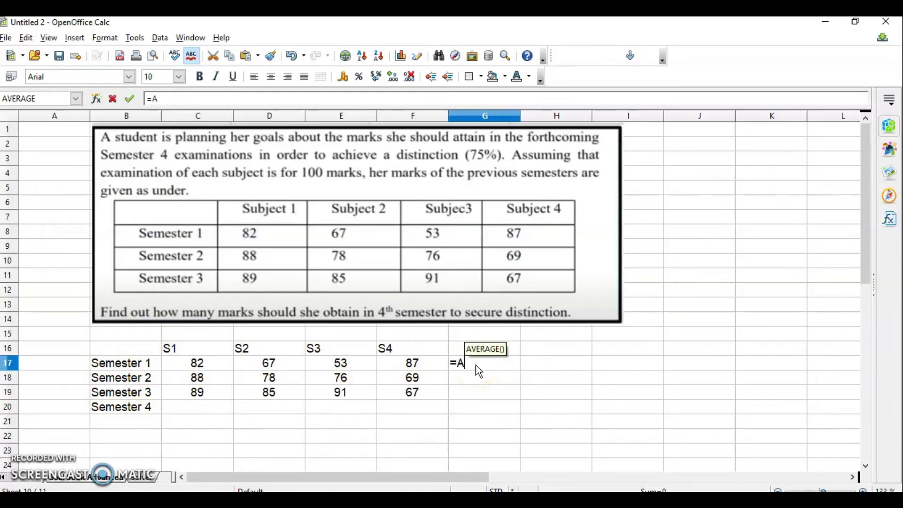
{"action": "key", "text": "Return"}
{"action": "left_click_drag", "start_coordinate": [197, 363], "coordinate": [430, 372]}
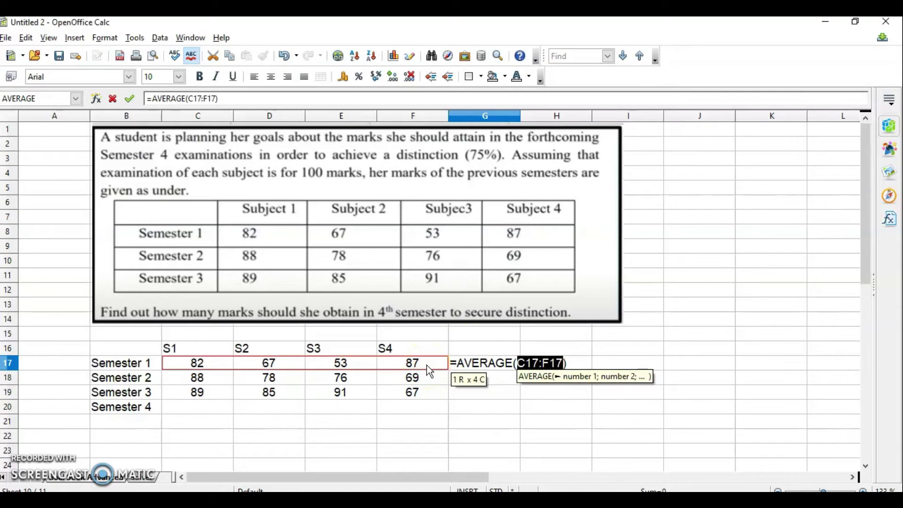
{"action": "key", "text": "Return"}
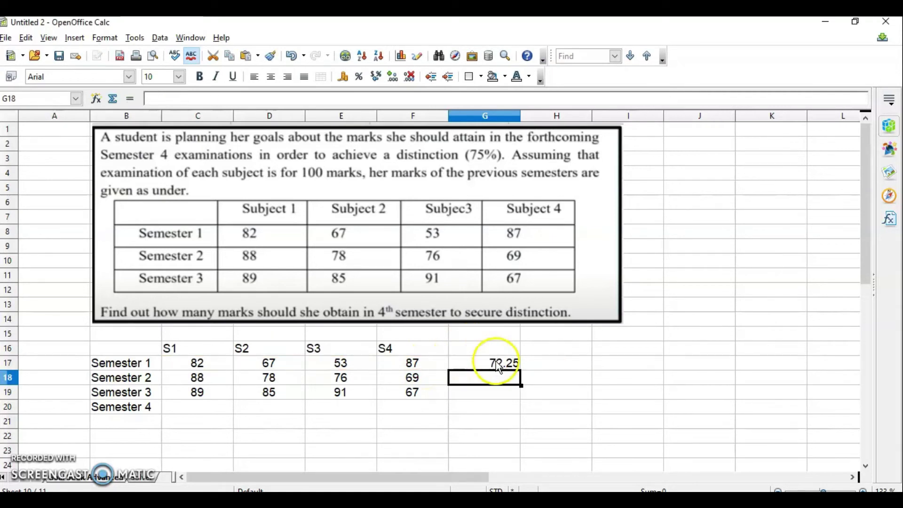
Fill the Semester 1 average formula down to G19 and enter 0 in G20 for Semester 4.
{"action": "left_click", "coordinate": [499, 368]}
{"action": "left_click_drag", "start_coordinate": [521, 381], "coordinate": [523, 405]}
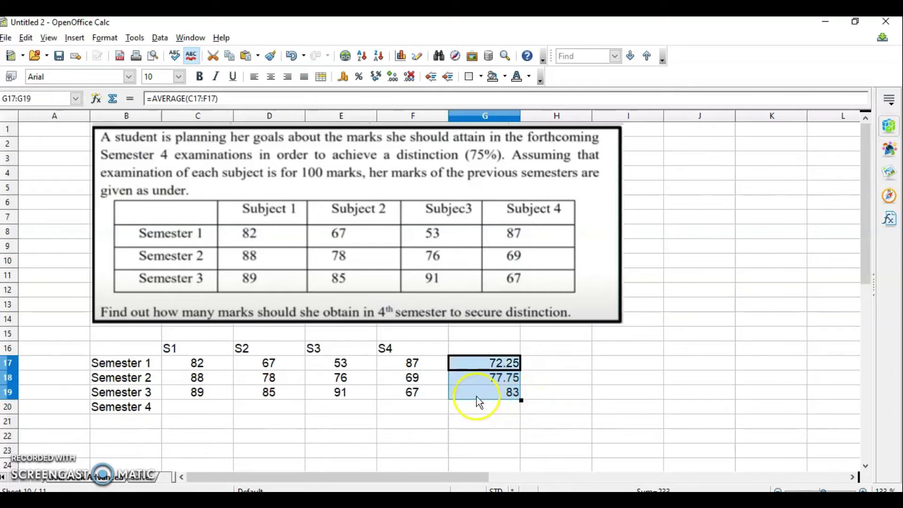
{"action": "left_click", "coordinate": [484, 423]}
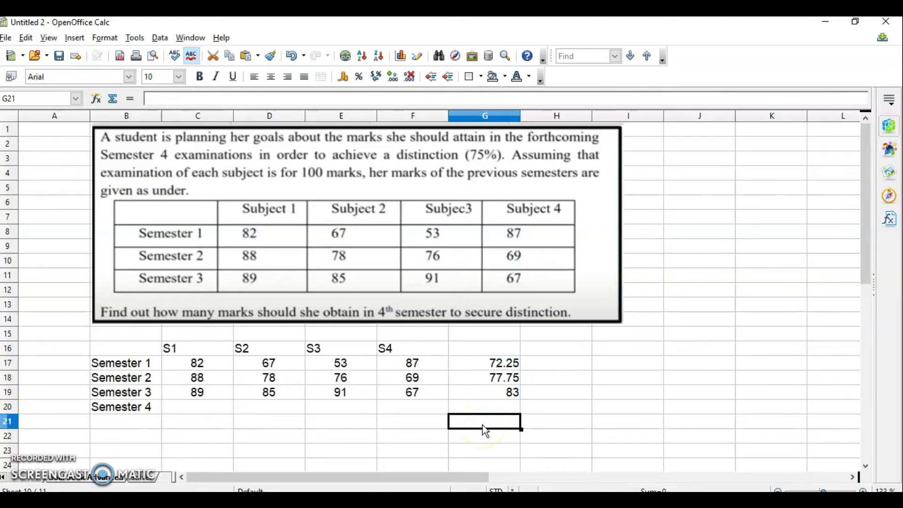
{"action": "left_click", "coordinate": [497, 413]}
{"action": "type", "text": "0"}
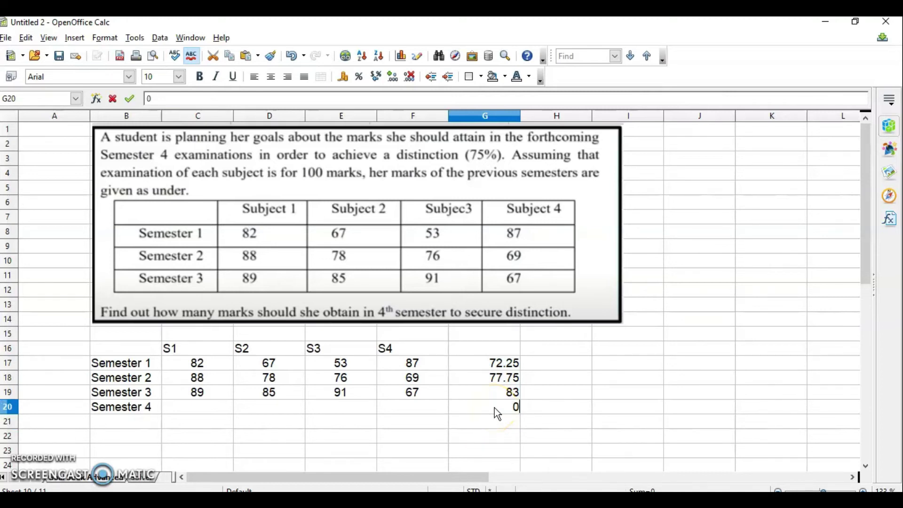
{"action": "key", "text": "Return"}
Enter the formula =AVERAGE(G17:G20) in G21 to calculate the overall average of the four semesters.
{"action": "left_click", "coordinate": [492, 423]}
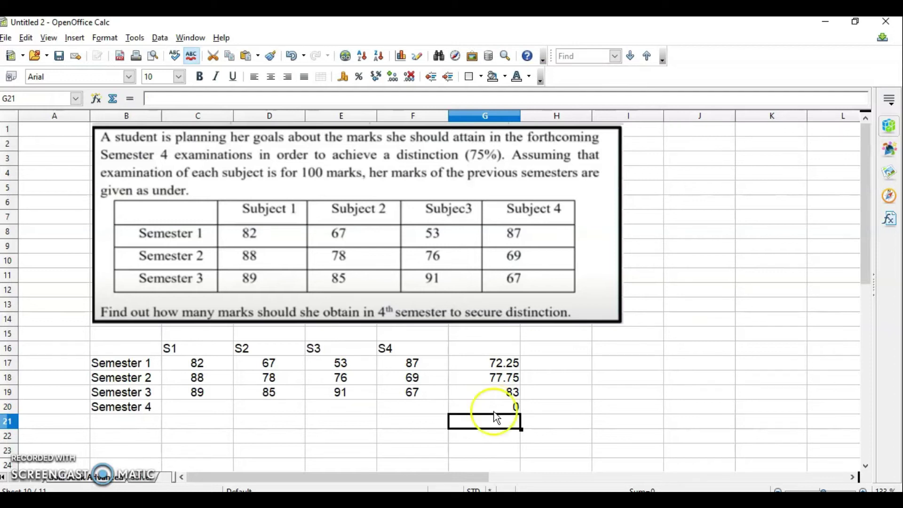
{"action": "type", "text": "=A"}
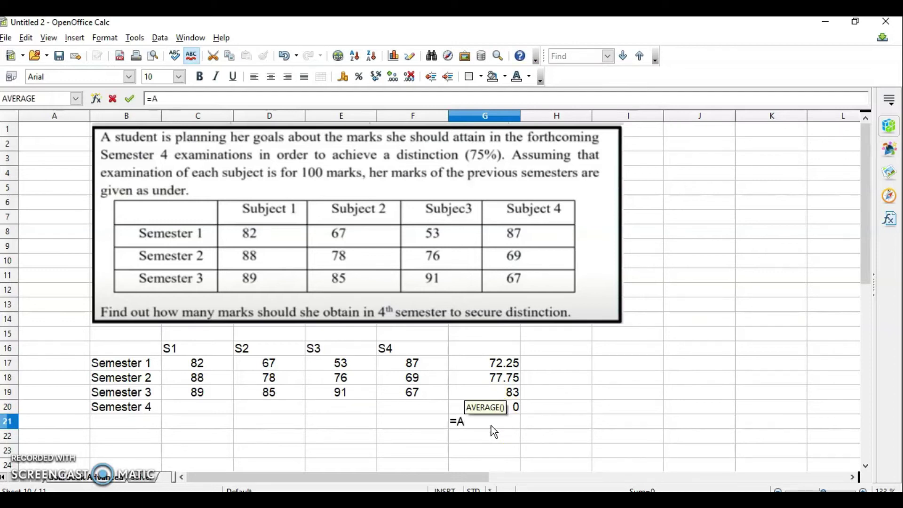
{"action": "key", "text": "Return"}
{"action": "left_click_drag", "start_coordinate": [499, 363], "coordinate": [500, 411]}
{"action": "key", "text": "Return"}
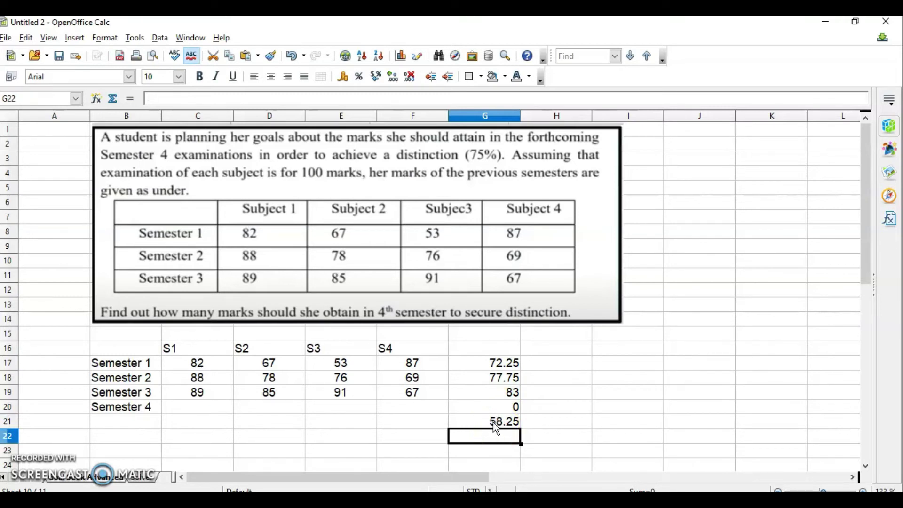
{"action": "key", "text": "Up"}
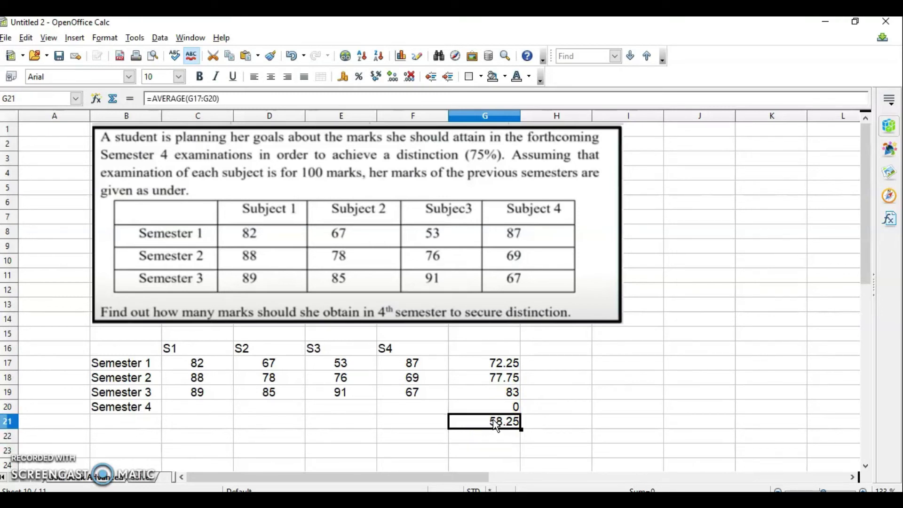
Goal Seek the overall average in G21 to a target of 75 by varying G20, and insert the result.
{"action": "left_click", "coordinate": [488, 426]}
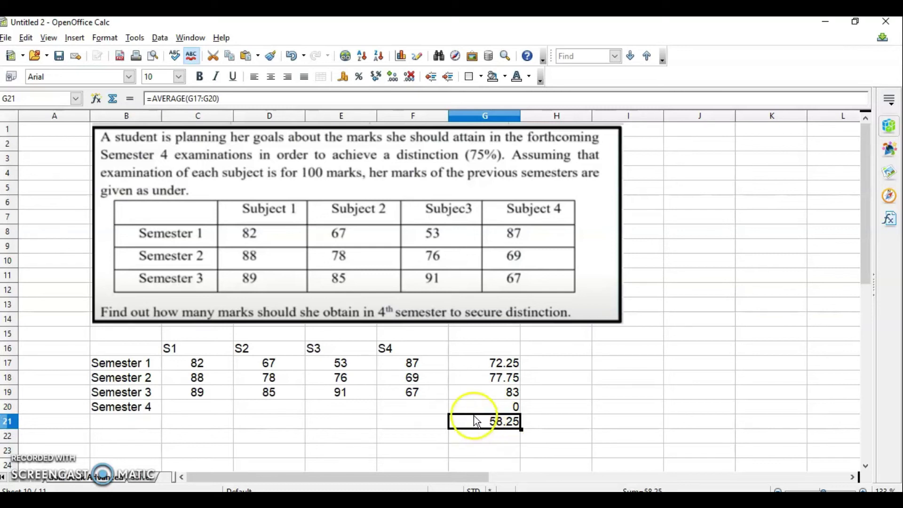
{"action": "left_click", "coordinate": [498, 426]}
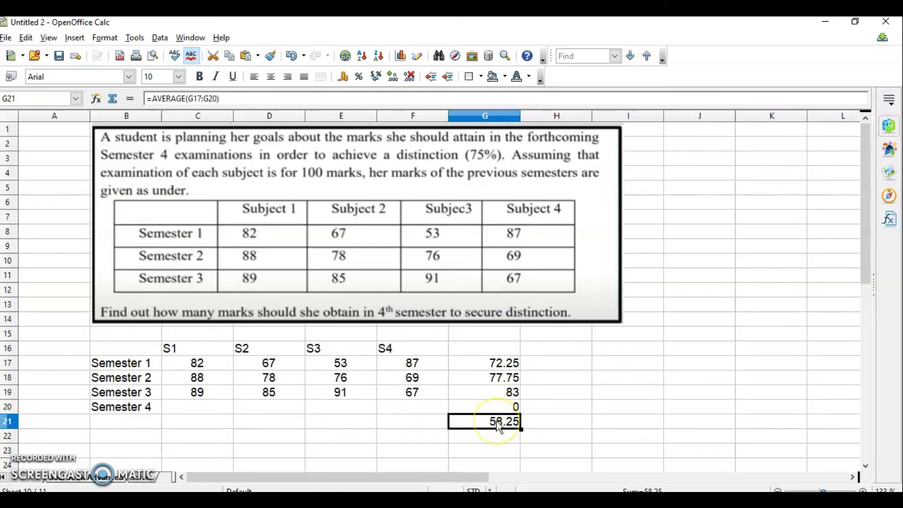
{"action": "left_click", "coordinate": [135, 38]}
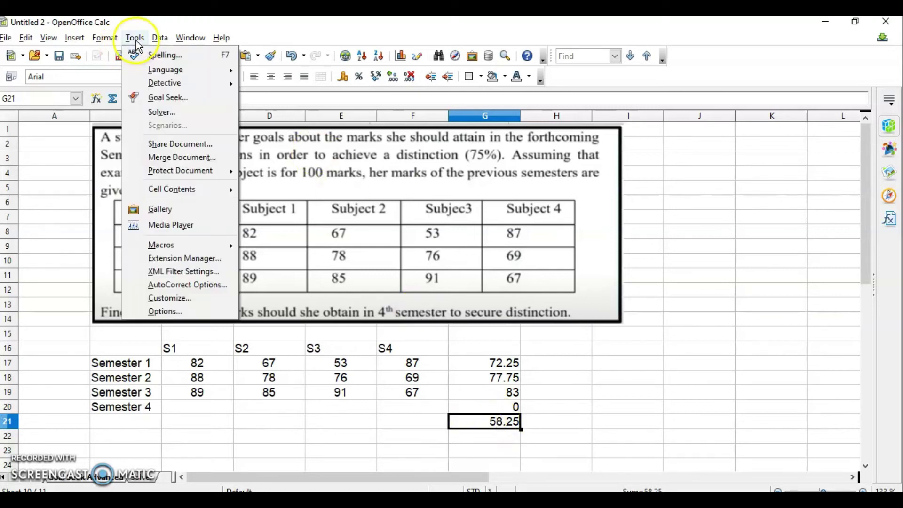
{"action": "left_click", "coordinate": [161, 99]}
{"action": "left_click", "coordinate": [435, 249]}
{"action": "type", "text": "75"}
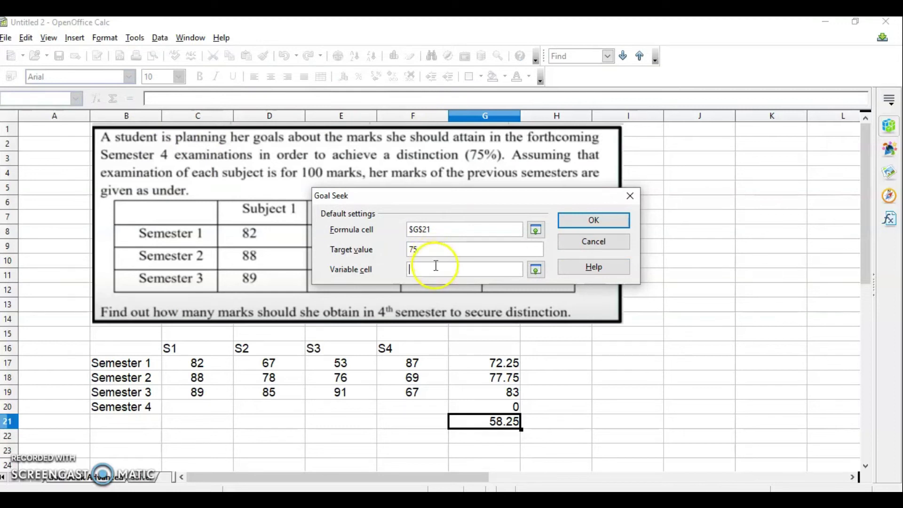
{"action": "left_click", "coordinate": [479, 406]}
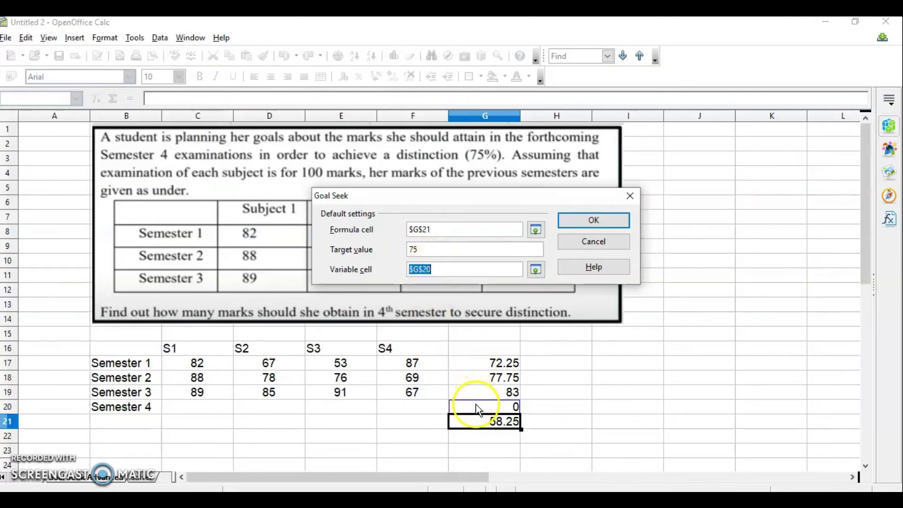
{"action": "left_click", "coordinate": [594, 221]}
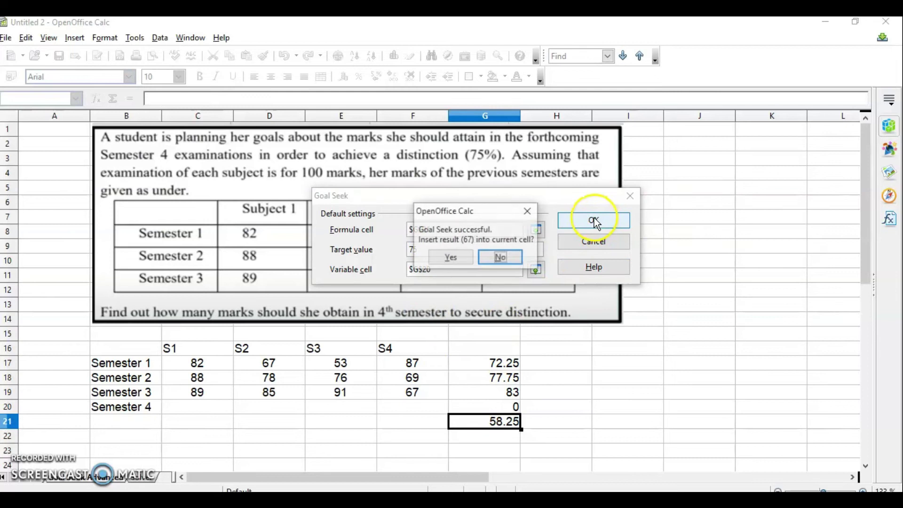
{"action": "left_click", "coordinate": [454, 258]}
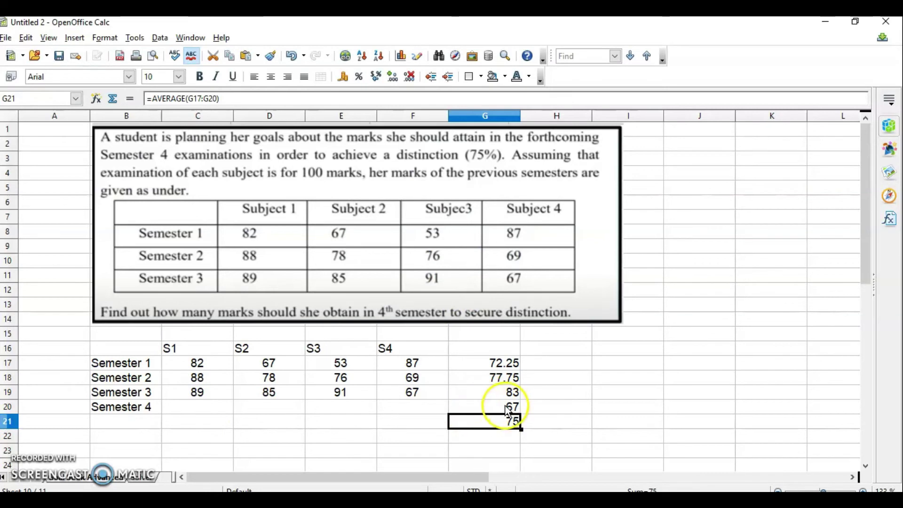
Enter 0 as the Semester 4 marks for all four subjects in C20:F20.
{"action": "left_click_drag", "start_coordinate": [202, 409], "coordinate": [420, 413]}
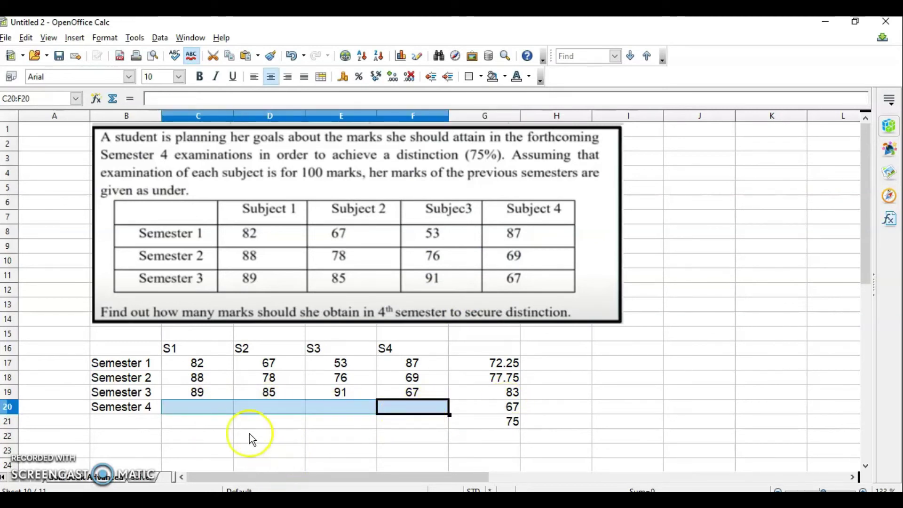
{"action": "left_click", "coordinate": [206, 408]}
{"action": "type", "text": "0"}
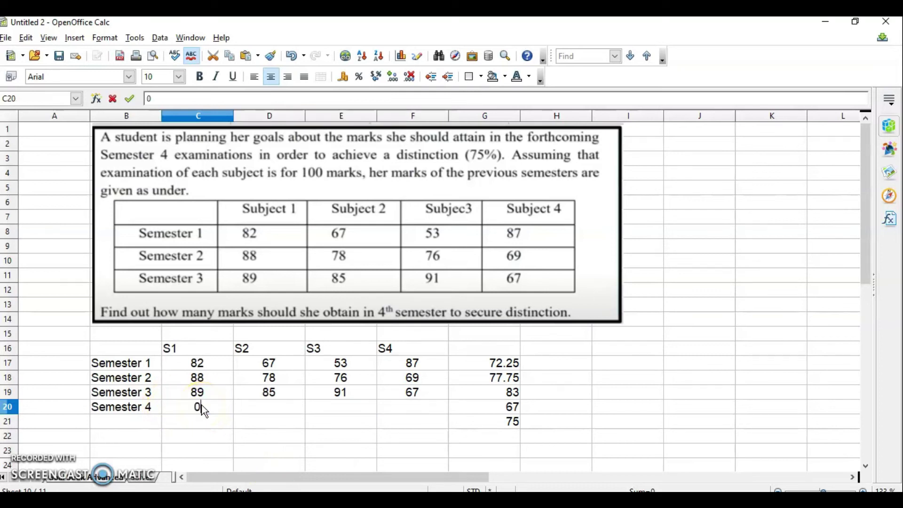
{"action": "key", "text": "Tab"}
{"action": "type", "text": "0"}
{"action": "key", "text": "Tab"}
{"action": "type", "text": "0"}
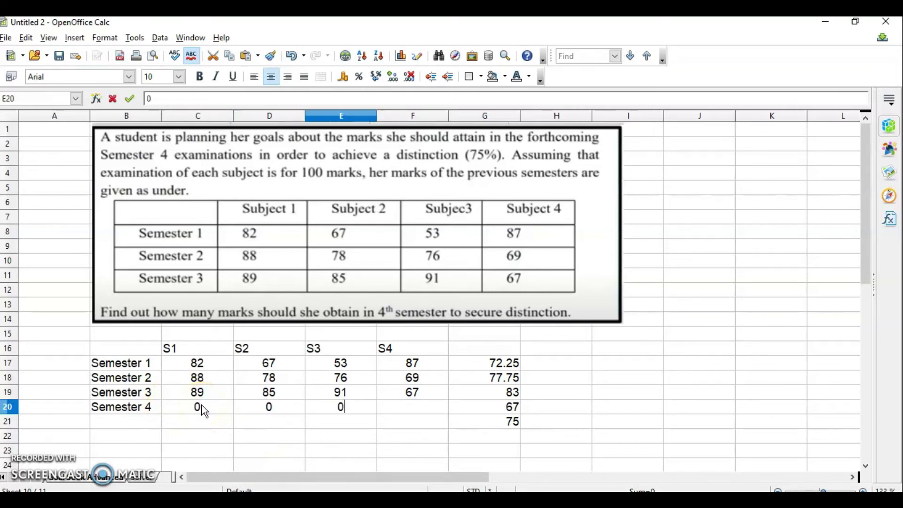
{"action": "key", "text": "Tab"}
{"action": "type", "text": "0"}
{"action": "key", "text": "Tab"}
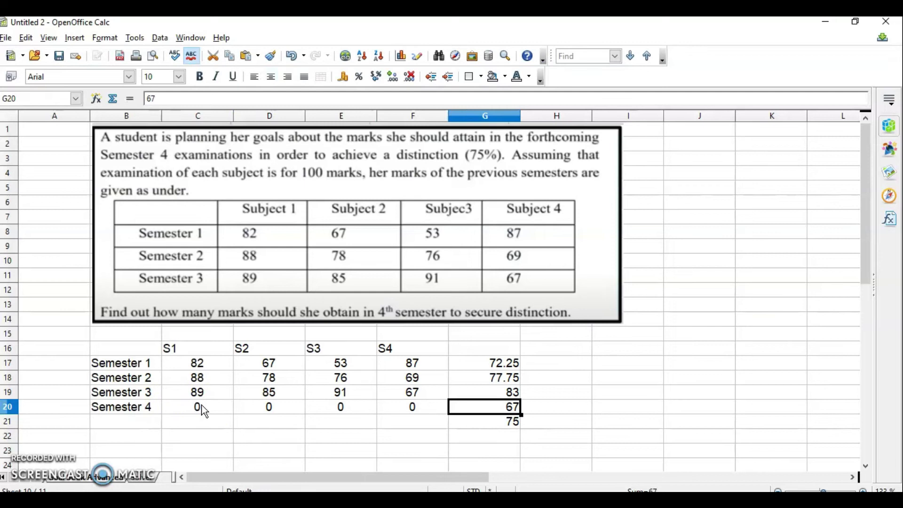
Enter the formula =AVERAGE(C17:C20) in C21 and fill it across to F21 for all four subjects.
{"action": "left_click", "coordinate": [205, 422]}
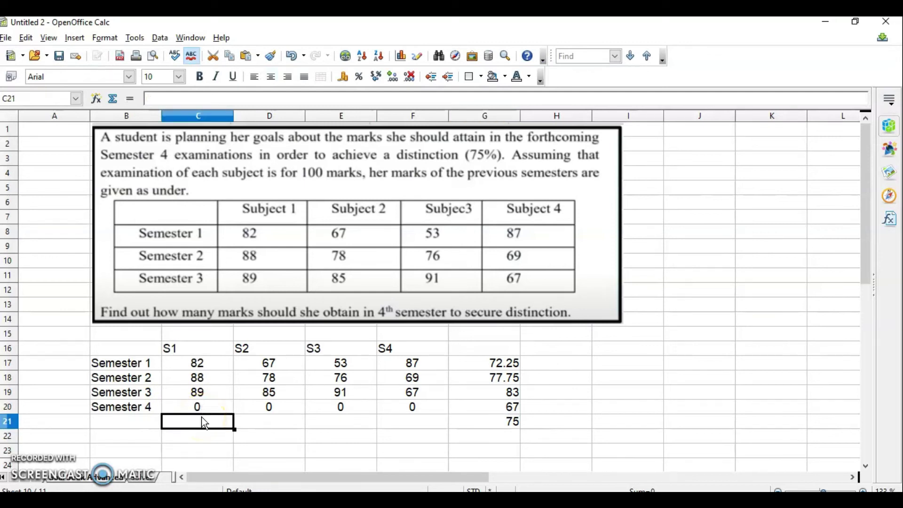
{"action": "left_click", "coordinate": [203, 415]}
{"action": "type", "text": "=A"}
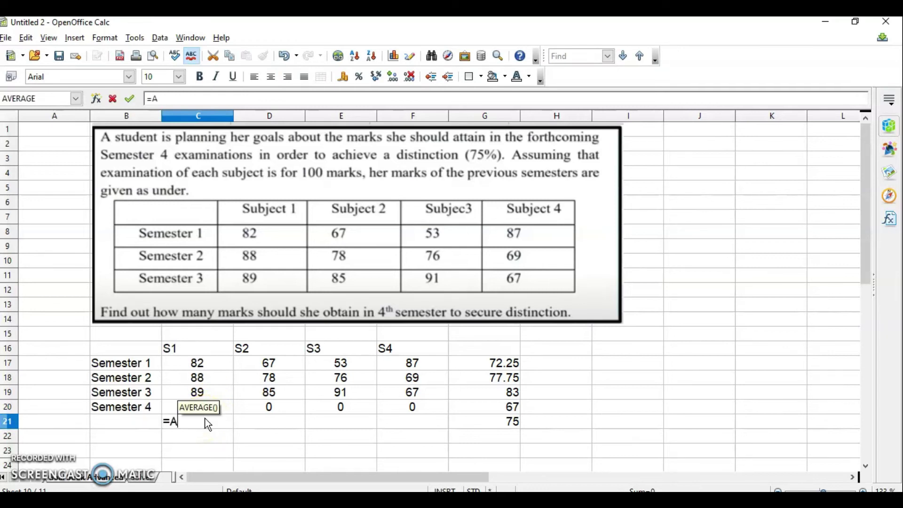
{"action": "key", "text": "Return"}
{"action": "left_click_drag", "start_coordinate": [206, 357], "coordinate": [212, 411]}
{"action": "key", "text": "Return"}
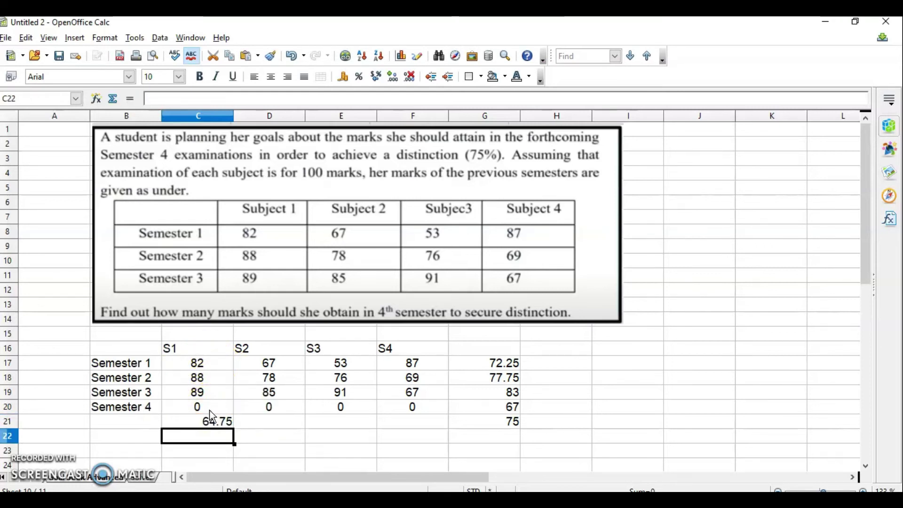
{"action": "left_click", "coordinate": [230, 422]}
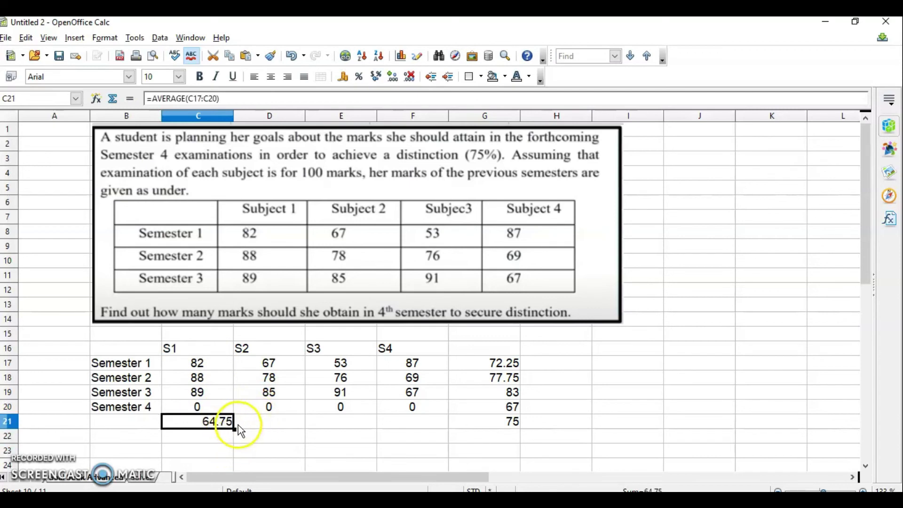
{"action": "left_click_drag", "start_coordinate": [235, 430], "coordinate": [431, 429]}
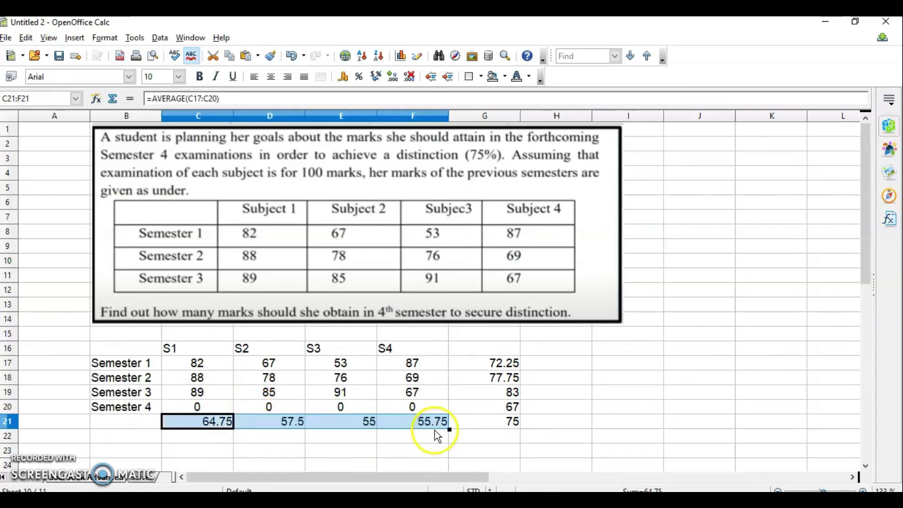
Goal Seek the S1 average in C21 to a target of 75 by varying C20, and insert the result.
{"action": "left_click", "coordinate": [227, 426]}
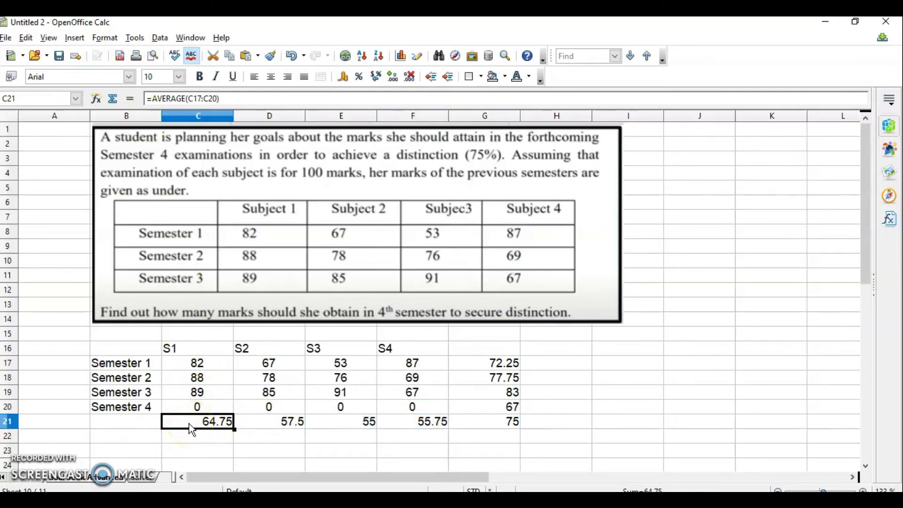
{"action": "left_click", "coordinate": [135, 37]}
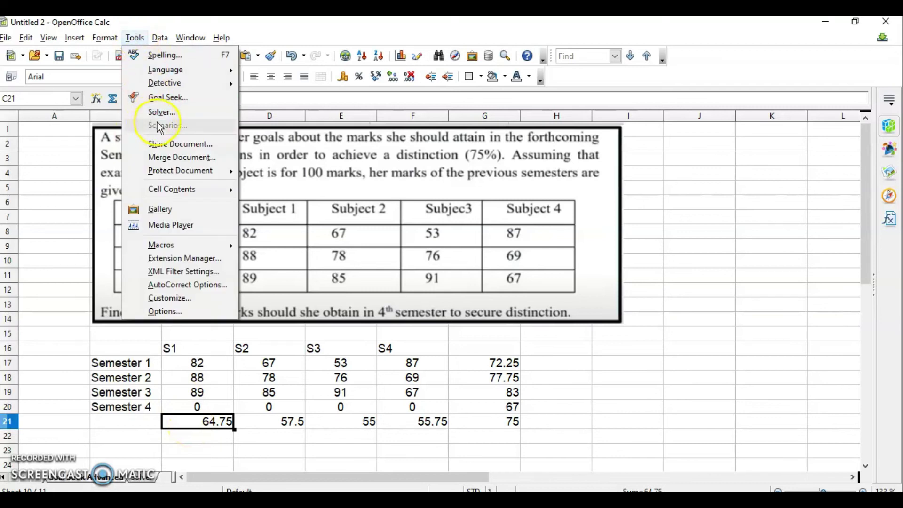
{"action": "left_click", "coordinate": [152, 97]}
{"action": "left_click", "coordinate": [429, 248]}
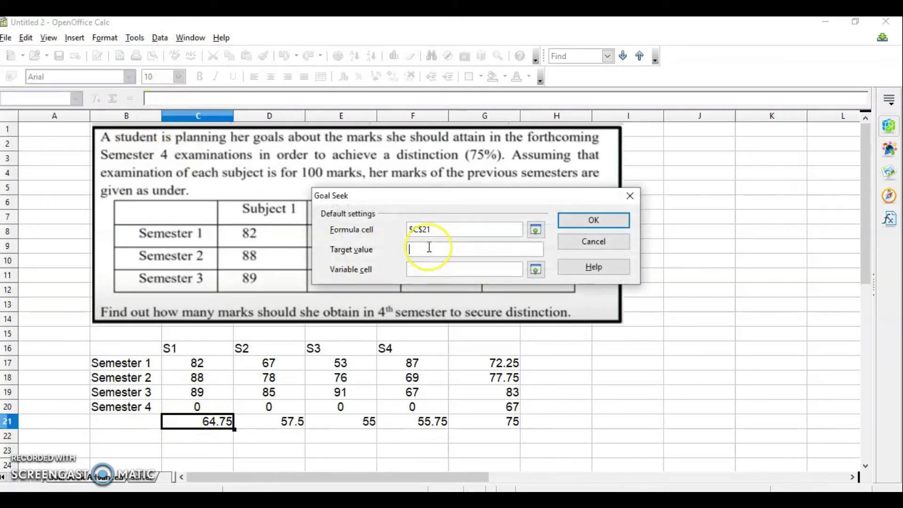
{"action": "left_click", "coordinate": [415, 248]}
{"action": "type", "text": "75"}
{"action": "left_click", "coordinate": [429, 272]}
{"action": "left_click", "coordinate": [207, 407]}
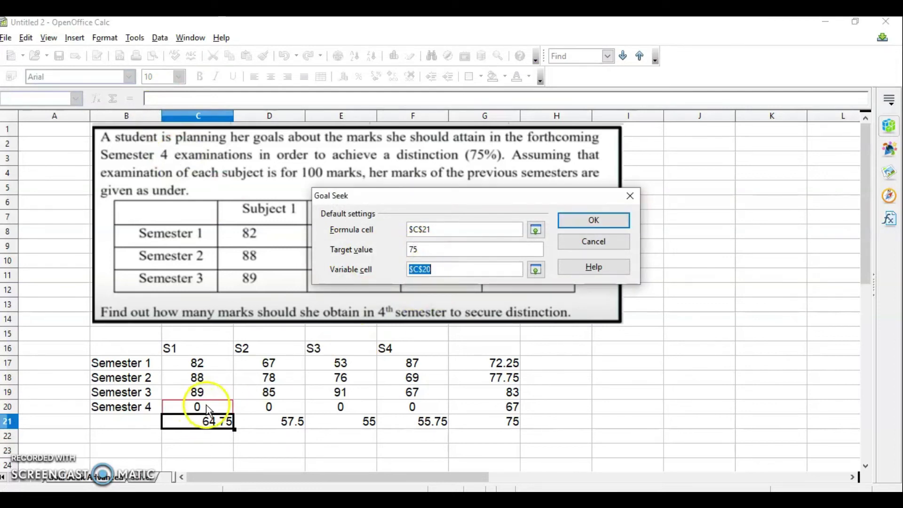
{"action": "left_click", "coordinate": [608, 217]}
{"action": "left_click", "coordinate": [526, 262]}
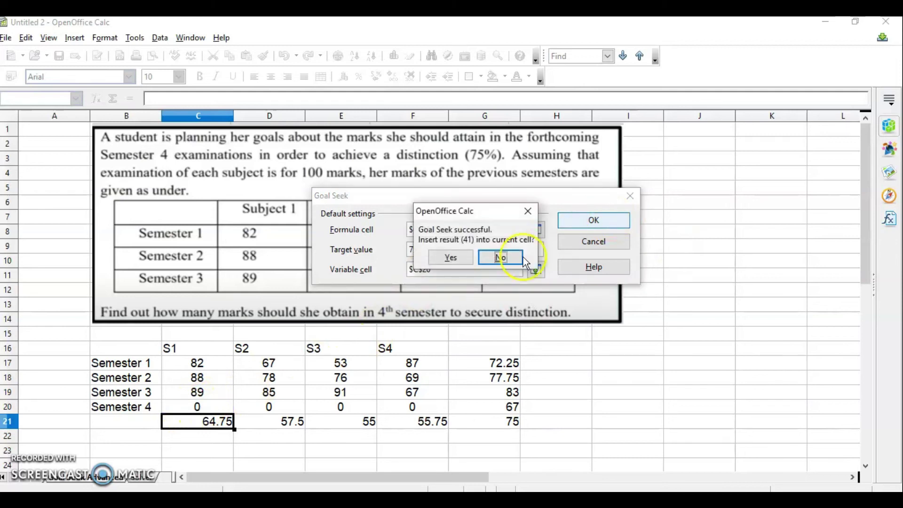
{"action": "left_click", "coordinate": [451, 258]}
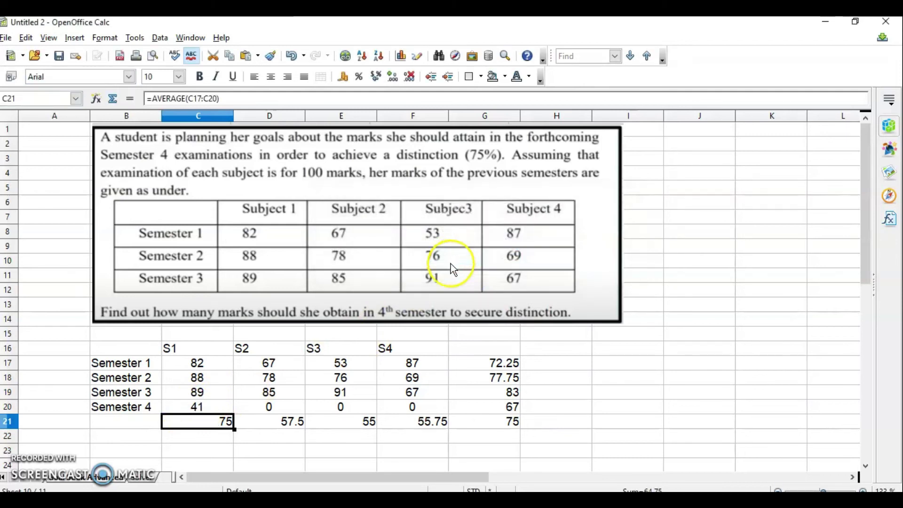
Goal Seek the S2 average in D21 to a target of 75 by varying D20, and insert the result.
{"action": "left_click", "coordinate": [279, 406]}
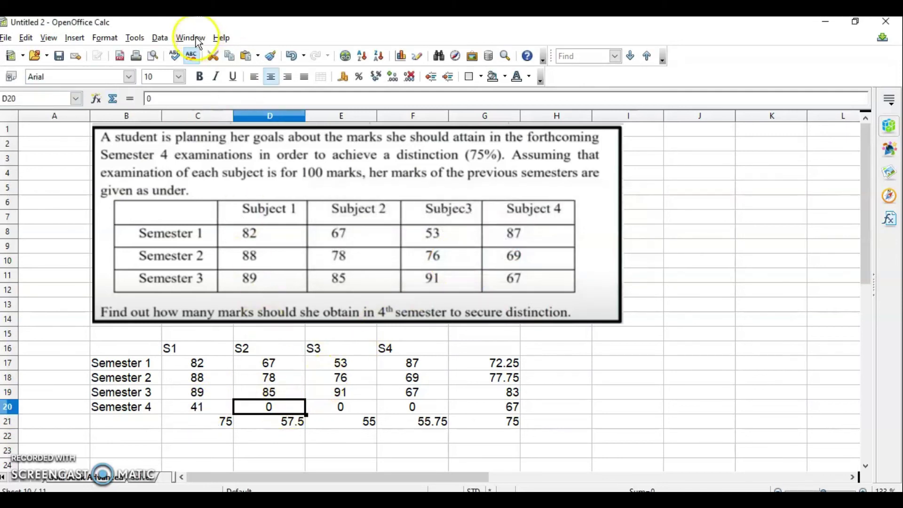
{"action": "left_click", "coordinate": [134, 37]}
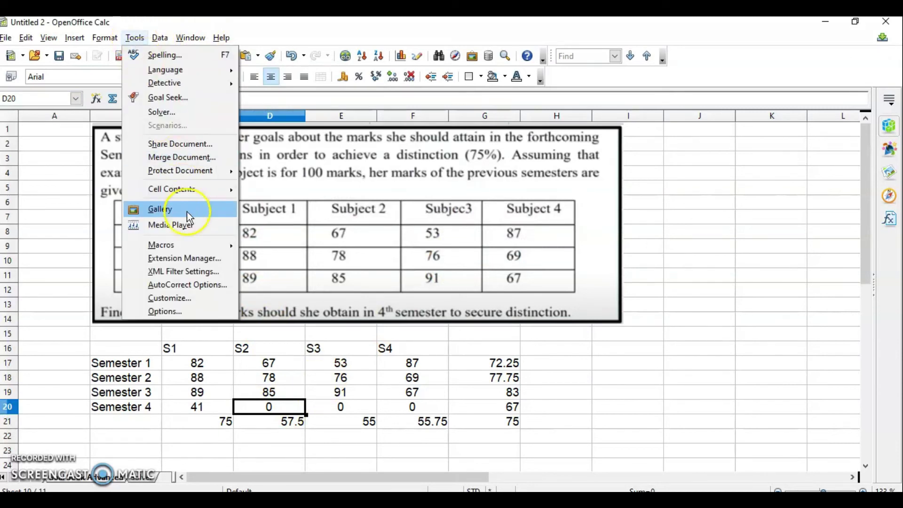
{"action": "left_click", "coordinate": [171, 97]}
{"action": "left_click", "coordinate": [432, 248]}
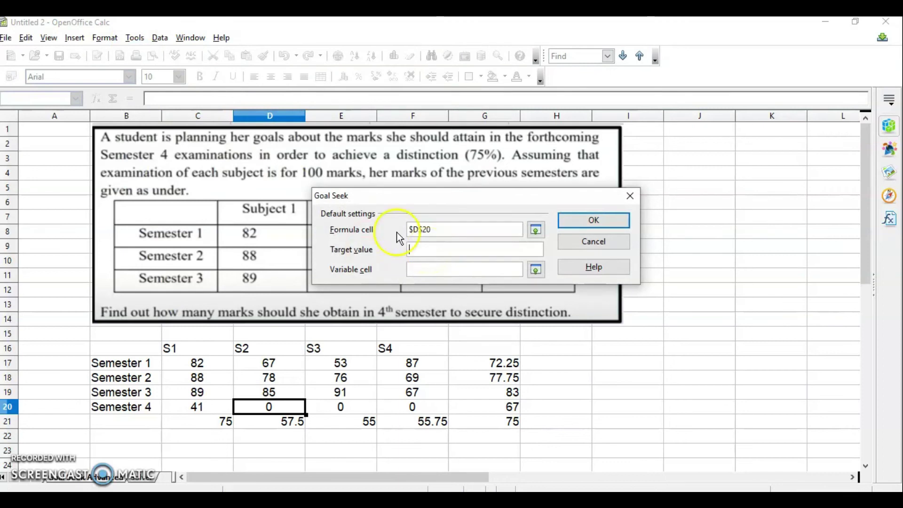
{"action": "left_click", "coordinate": [287, 422]}
{"action": "left_click", "coordinate": [423, 249]}
{"action": "type", "text": "75"}
{"action": "key", "text": "Tab"}
{"action": "left_click", "coordinate": [287, 410]}
{"action": "left_click", "coordinate": [594, 220]}
{"action": "key", "text": "Return"}
Goal Seek the S3 average in E21 to a target of 75 by varying E20, and insert the result.
{"action": "left_click", "coordinate": [346, 422]}
{"action": "left_click", "coordinate": [134, 37]}
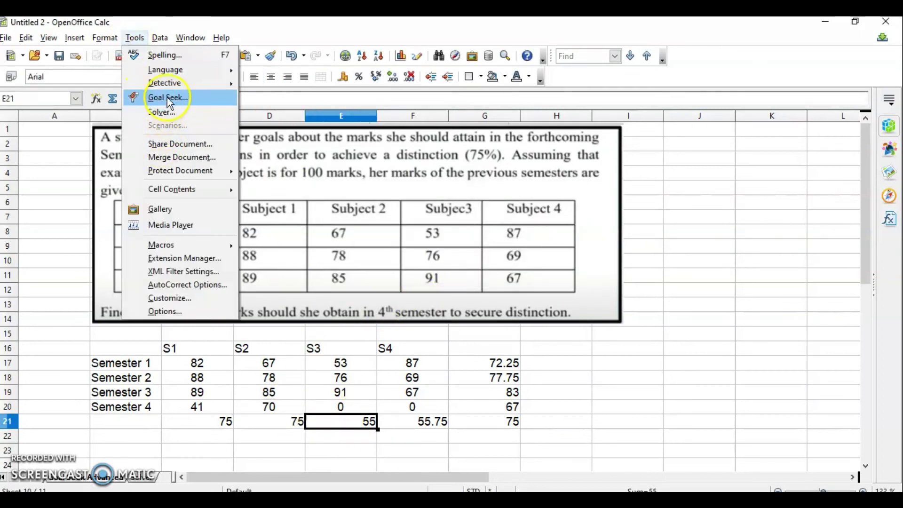
{"action": "left_click", "coordinate": [168, 98]}
{"action": "type", "text": "75"}
{"action": "key", "text": "Tab"}
{"action": "left_click", "coordinate": [358, 408]}
{"action": "left_click", "coordinate": [593, 220]}
{"action": "left_click", "coordinate": [452, 259]}
Goal Seek the S4 average in F21 to a target of 75 by varying F20, and insert the result.
{"action": "left_click", "coordinate": [412, 422]}
{"action": "left_click", "coordinate": [134, 38]}
{"action": "left_click", "coordinate": [168, 98]}
{"action": "left_click", "coordinate": [426, 250]}
{"action": "type", "text": "75"}
{"action": "left_click", "coordinate": [422, 268]}
{"action": "left_click", "coordinate": [413, 408]}
{"action": "left_click", "coordinate": [593, 220]}
{"action": "left_click", "coordinate": [451, 258]}
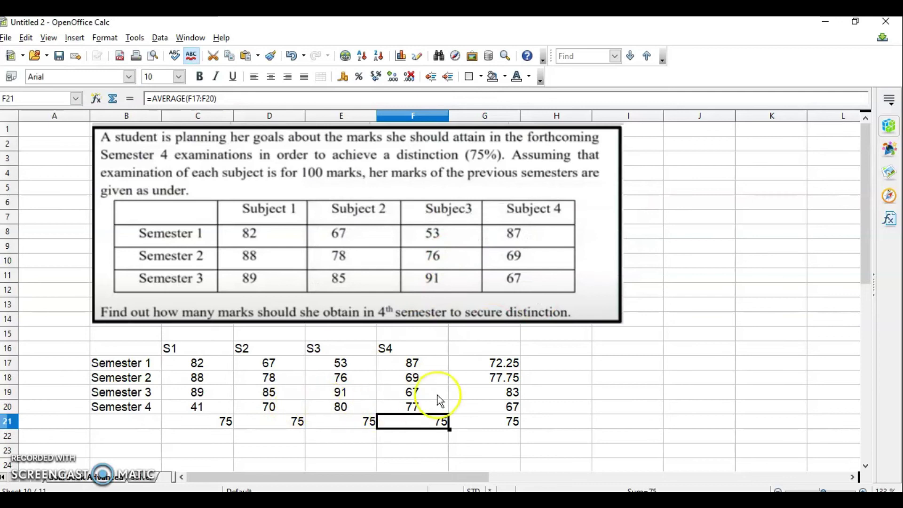
Replace the Semester 4 value in G20 with the formula =AVERAGE(C20:F20) and check the cell.
{"action": "left_click", "coordinate": [495, 408]}
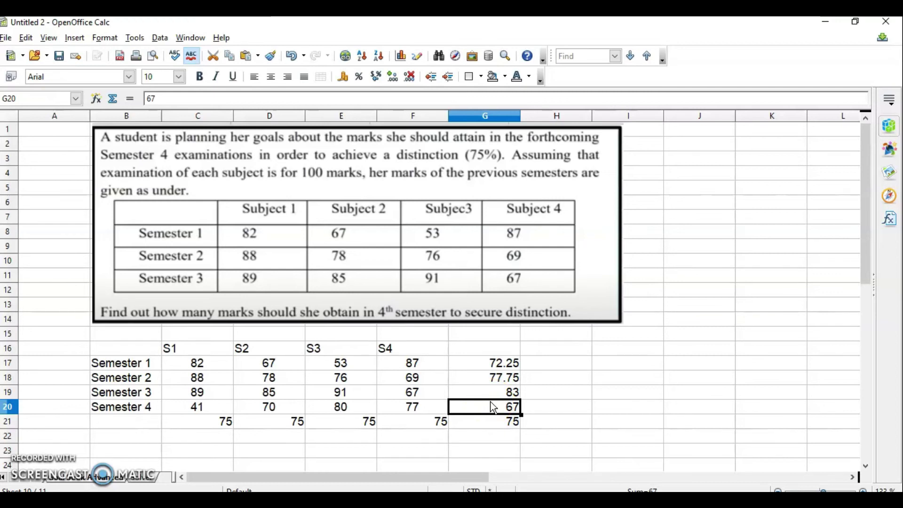
{"action": "type", "text": "=A"}
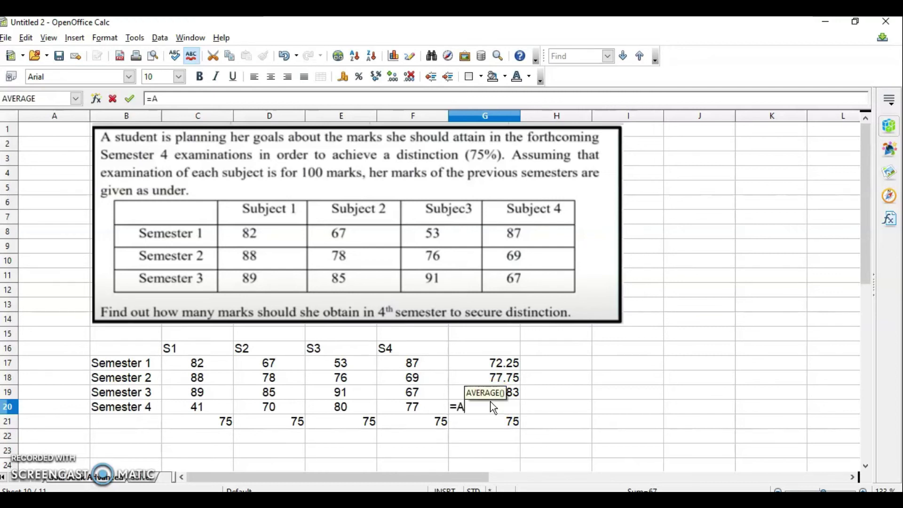
{"action": "key", "text": "Return"}
{"action": "left_click_drag", "start_coordinate": [195, 407], "coordinate": [431, 417]}
{"action": "key", "text": "Return"}
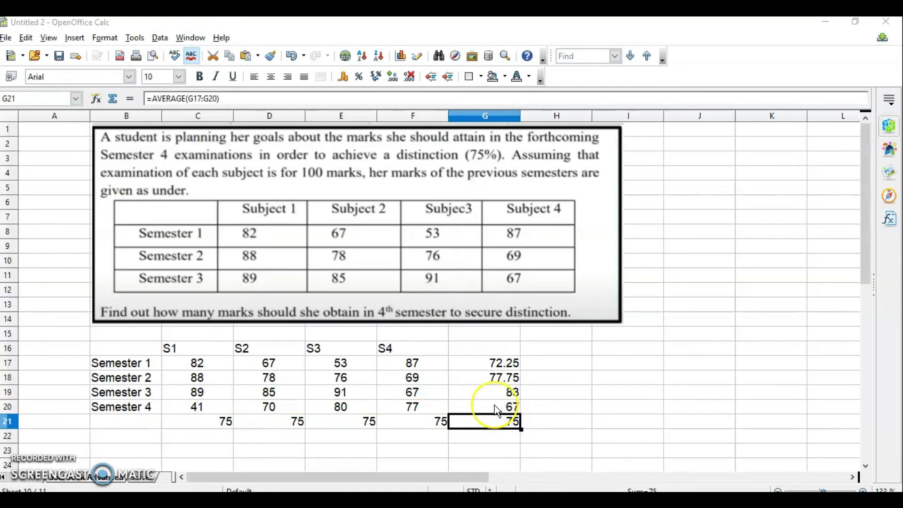
{"action": "left_click", "coordinate": [495, 405]}
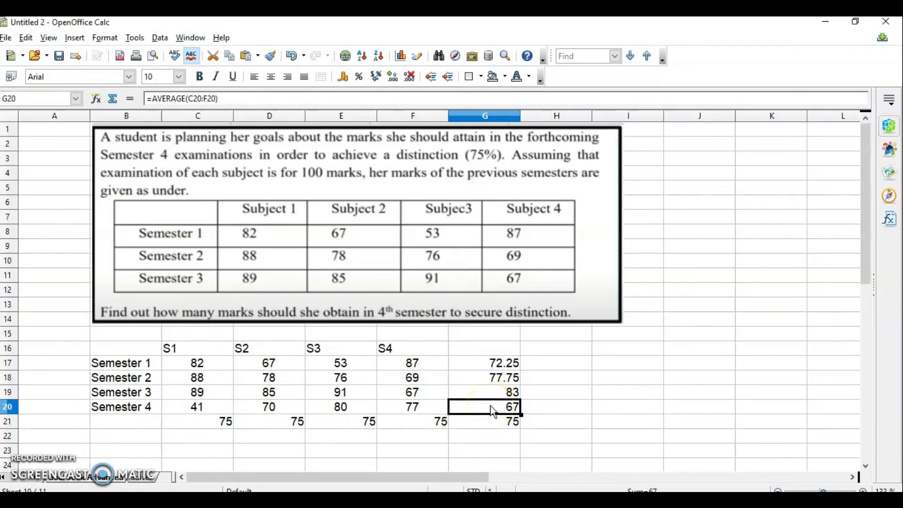
{"action": "left_click", "coordinate": [471, 407]}
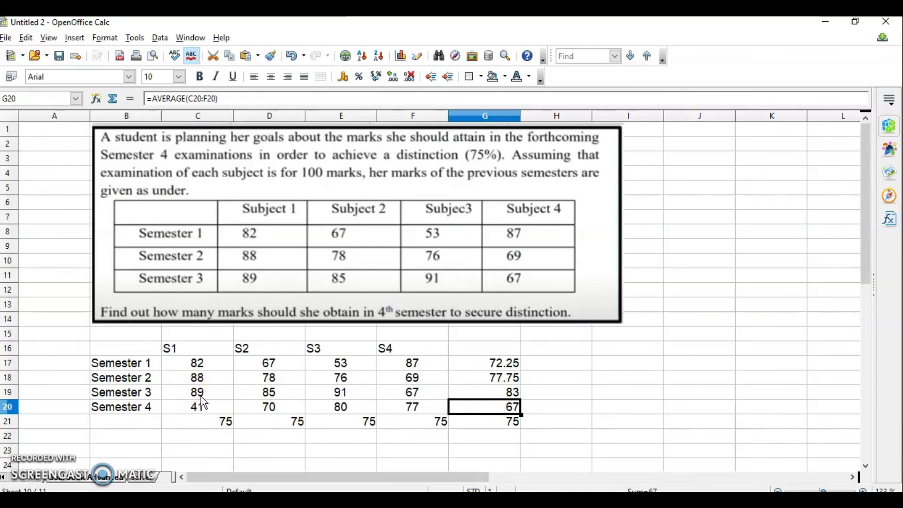
Look at the Writer note introducing Solver, and return to Calc to examine Goal Seek's formula, target and variable cell settings.
{"action": "key", "text": "alt+Tab"}
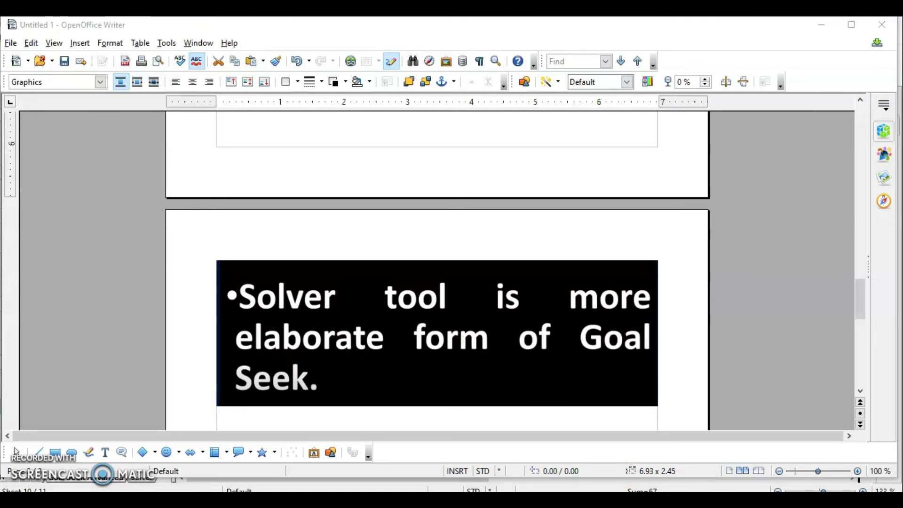
{"action": "left_click", "coordinate": [628, 476]}
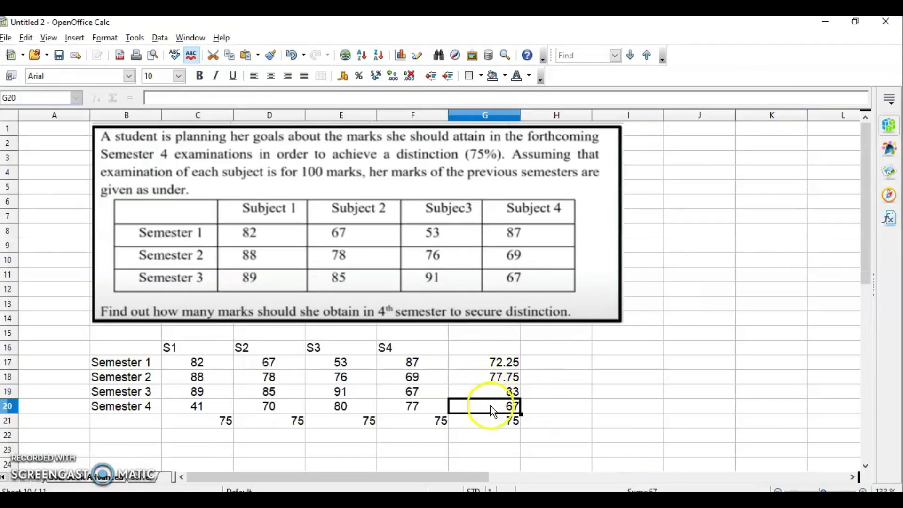
{"action": "left_click", "coordinate": [134, 39]}
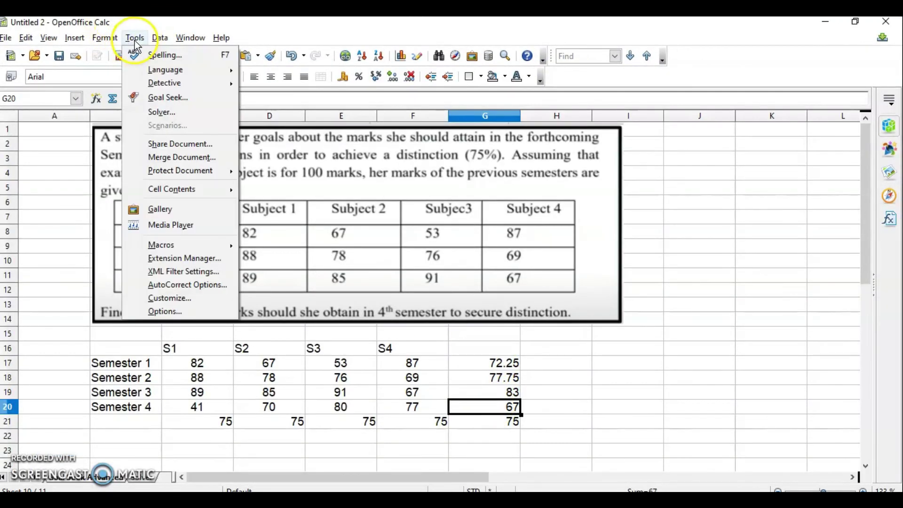
{"action": "left_click", "coordinate": [168, 97]}
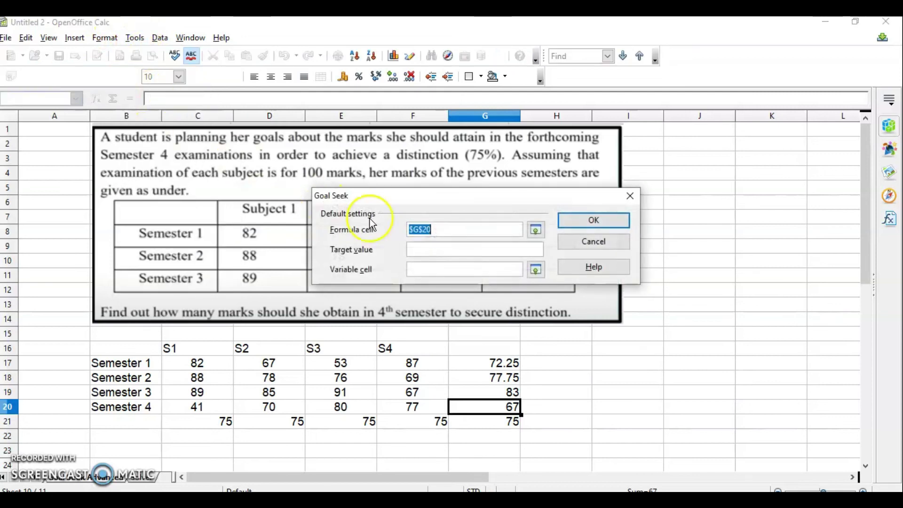
{"action": "left_click", "coordinate": [414, 269]}
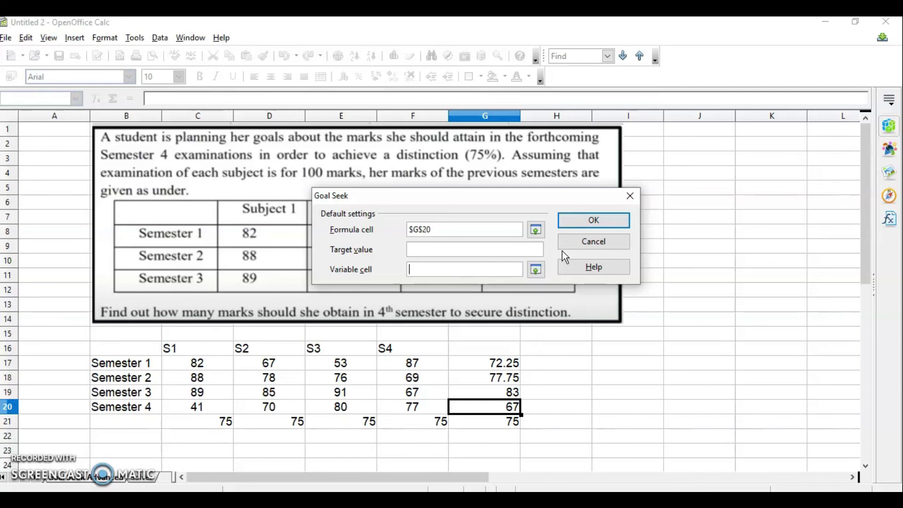
Switch to the Solver example sheet, dismissing Goal Seek, and read the Writer note comparing Goal Seek with Solver.
{"action": "left_click", "coordinate": [71, 476]}
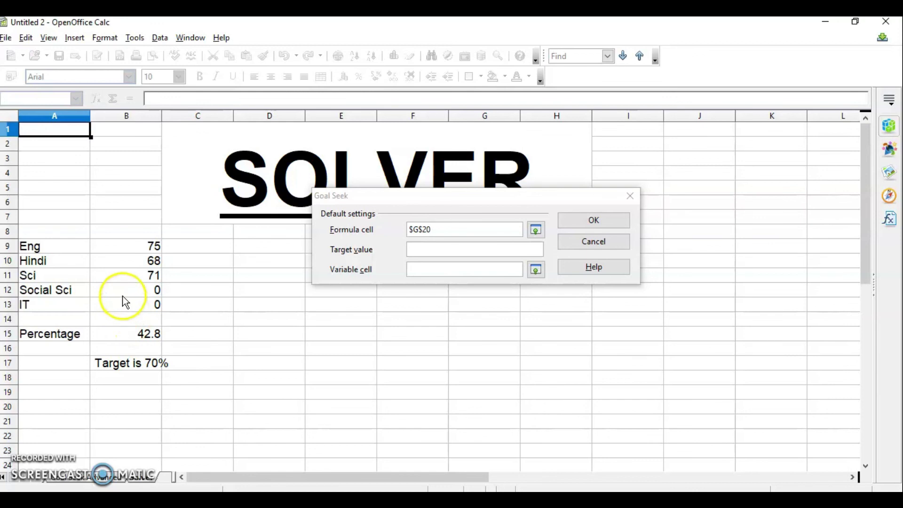
{"action": "left_click", "coordinate": [627, 218]}
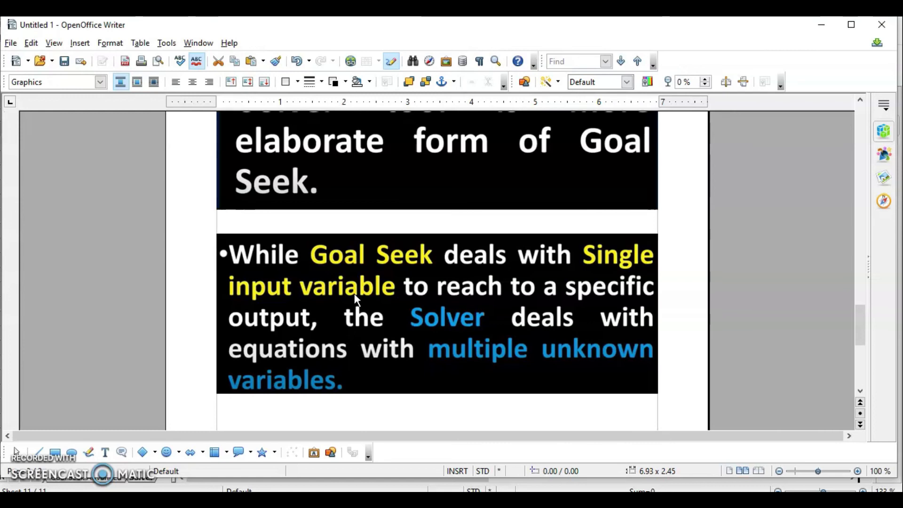
{"action": "scroll", "coordinate": [355, 293], "scroll_direction": "down", "scroll_amount": 3}
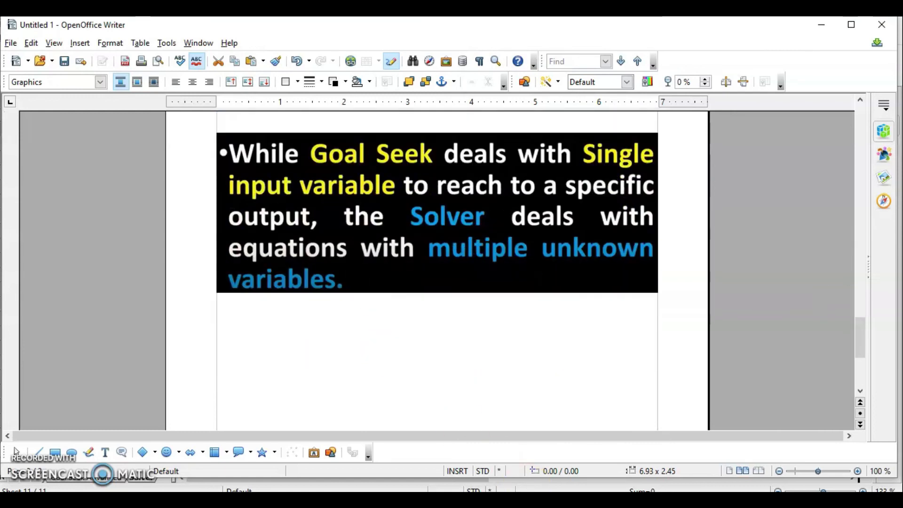
{"action": "key", "text": "alt+Tab"}
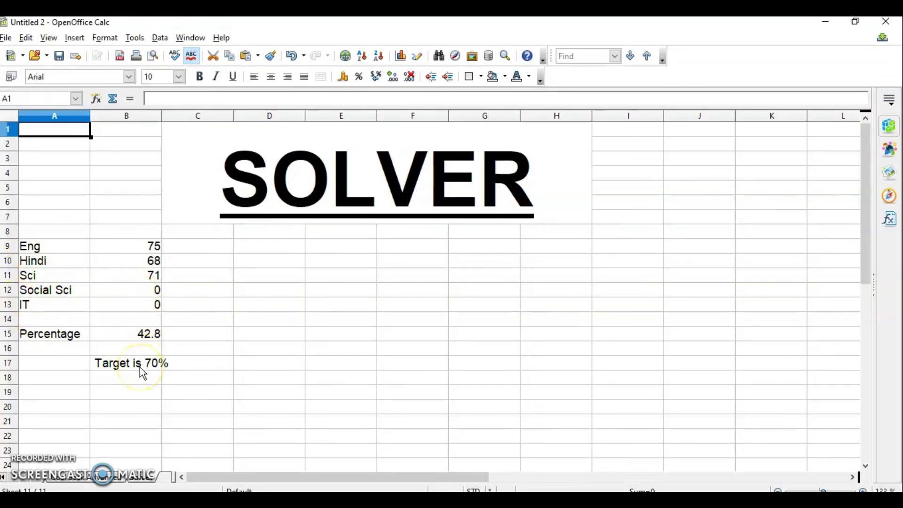
Set up Solver to bring the Percentage in B15 to a value of 70 by changing cells B12:B13.
{"action": "left_click", "coordinate": [131, 334]}
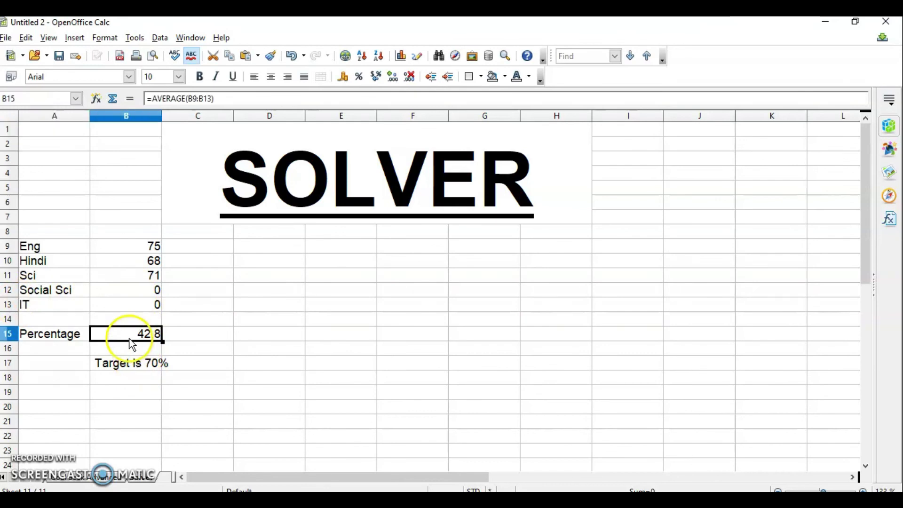
{"action": "left_click", "coordinate": [134, 38]}
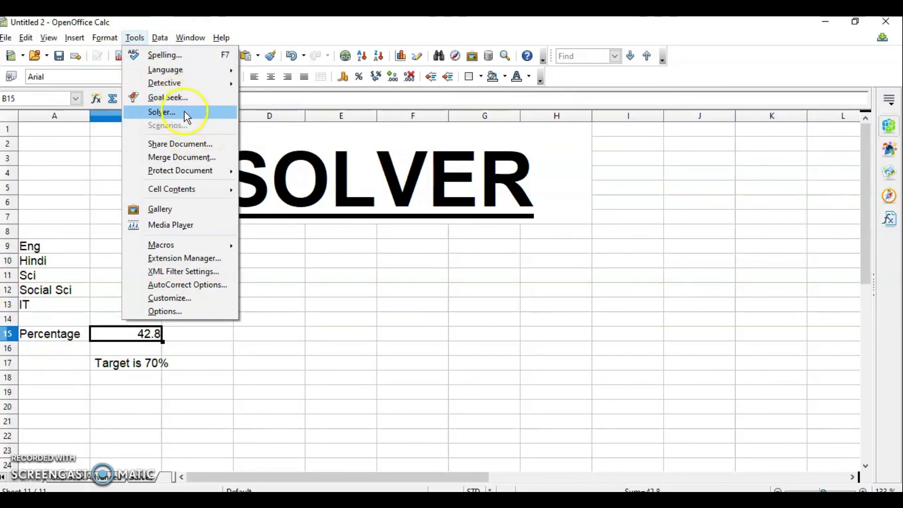
{"action": "left_click", "coordinate": [184, 112]}
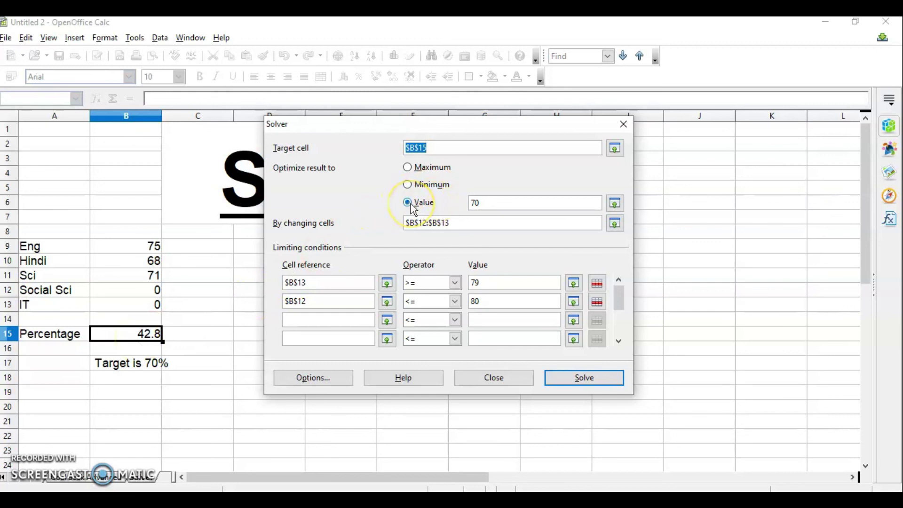
{"action": "left_click", "coordinate": [502, 206]}
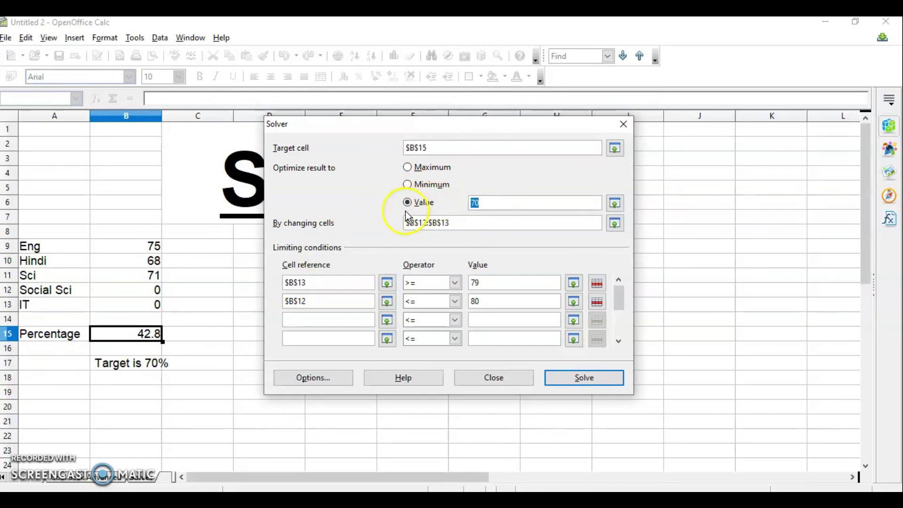
{"action": "left_click", "coordinate": [453, 223]}
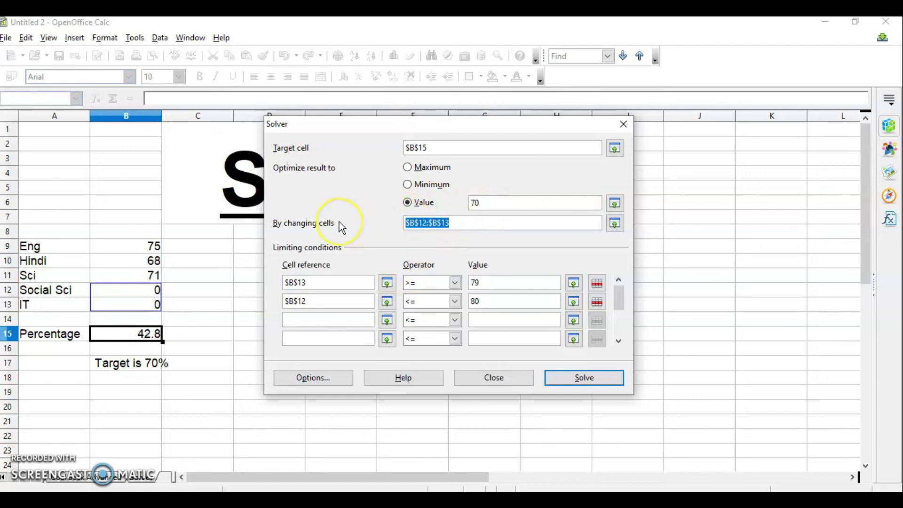
{"action": "key", "text": "Delete"}
{"action": "left_click_drag", "start_coordinate": [151, 291], "coordinate": [152, 309]}
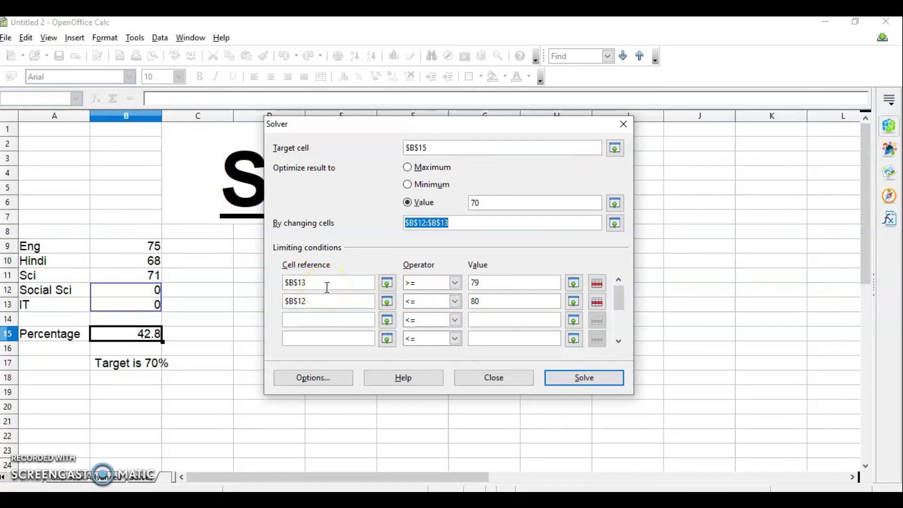
Check the limiting-condition operators, solve with B13 >= 79 and B12 <= 80, and keep the result.
{"action": "left_click", "coordinate": [455, 282]}
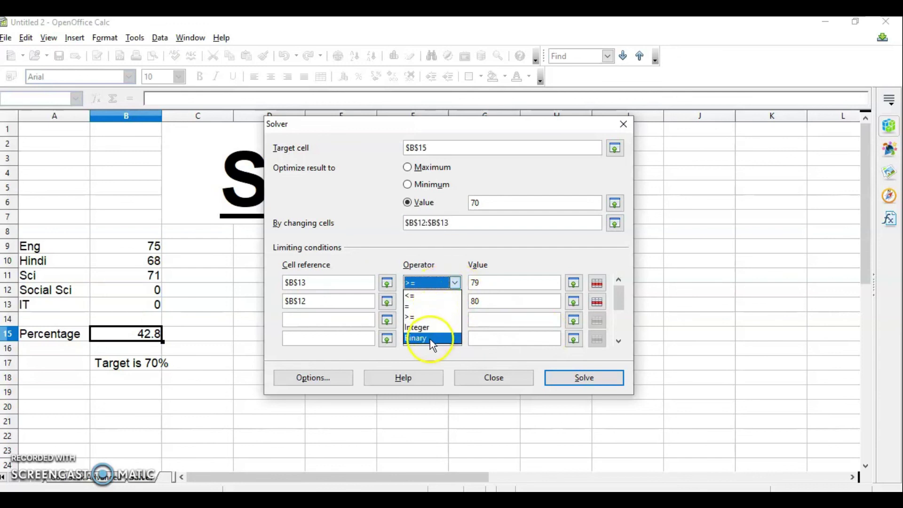
{"action": "left_click", "coordinate": [456, 283]}
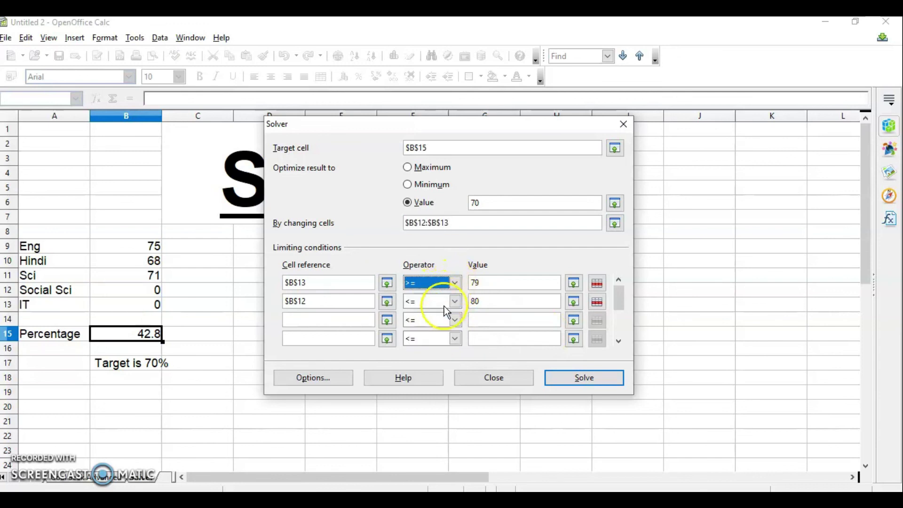
{"action": "left_click", "coordinate": [568, 384]}
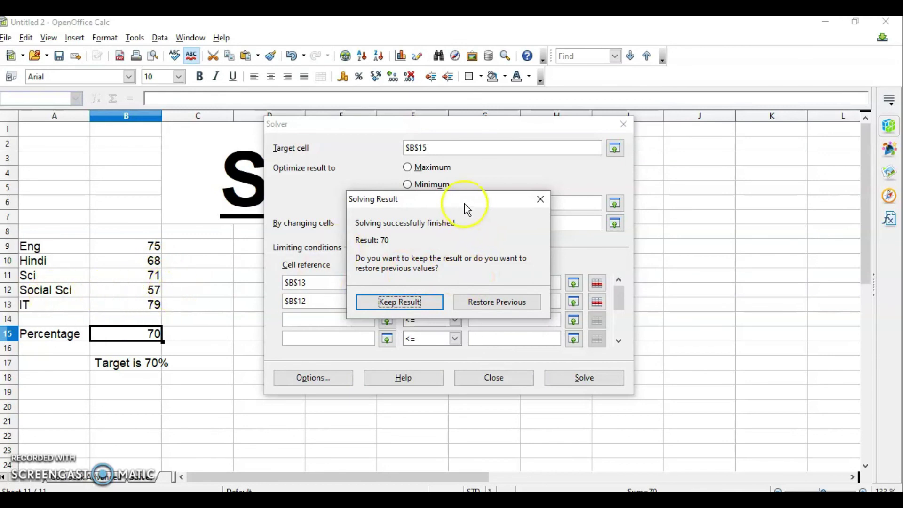
{"action": "left_click_drag", "start_coordinate": [467, 201], "coordinate": [696, 198]}
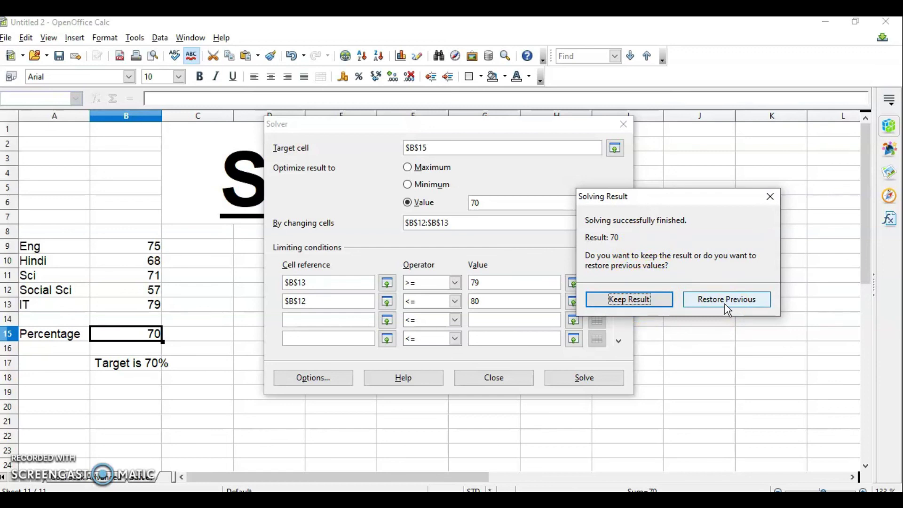
{"action": "left_click", "coordinate": [631, 301]}
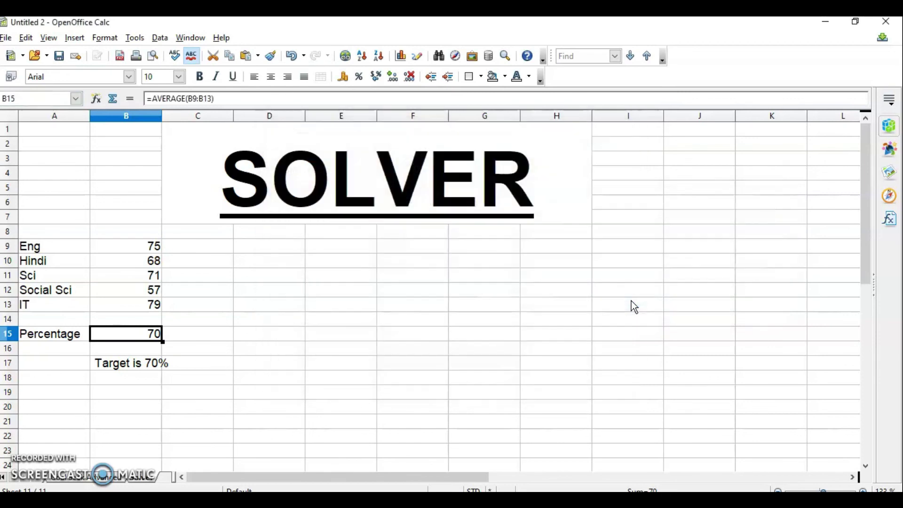